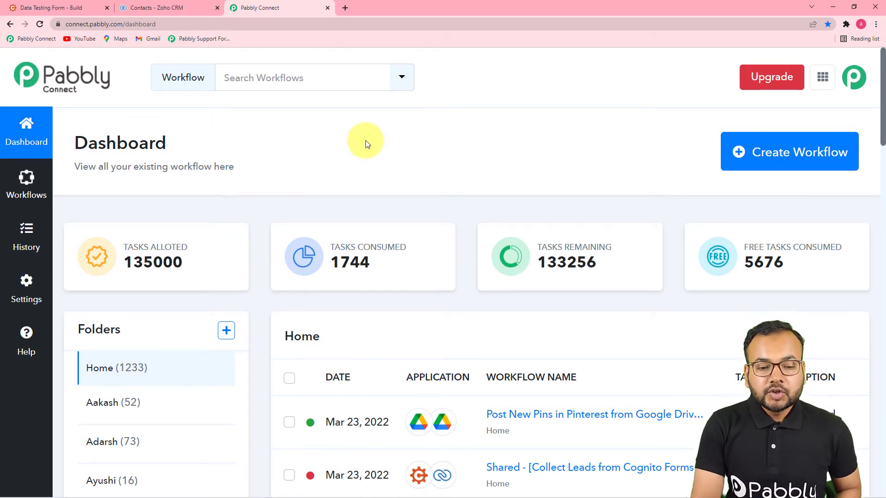
Step: Open the Create Workflow dialog from the Pabbly Connect dashboard
click(791, 166)
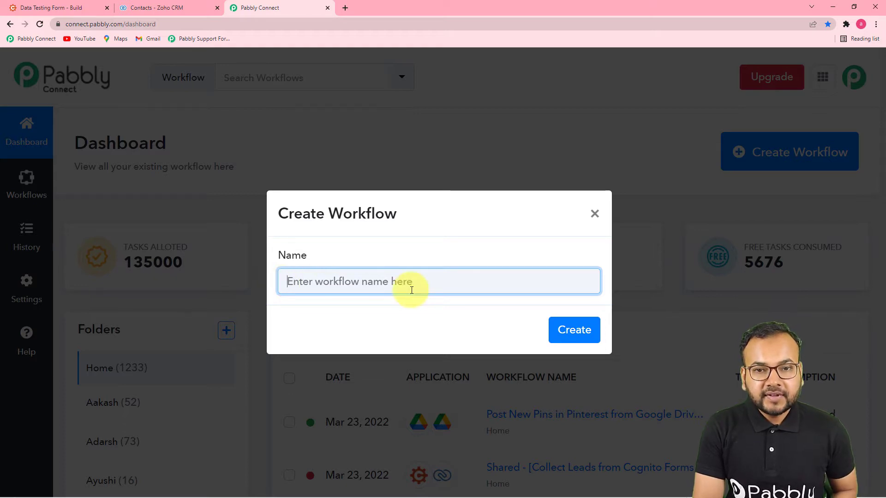
Step: Create the workflow 'Add Leads from Cognito Forms to Zoho CRM Automatically' and collapse its trigger card
text(Add Leads from Cognito Forms to Zoho CRM Automatically)
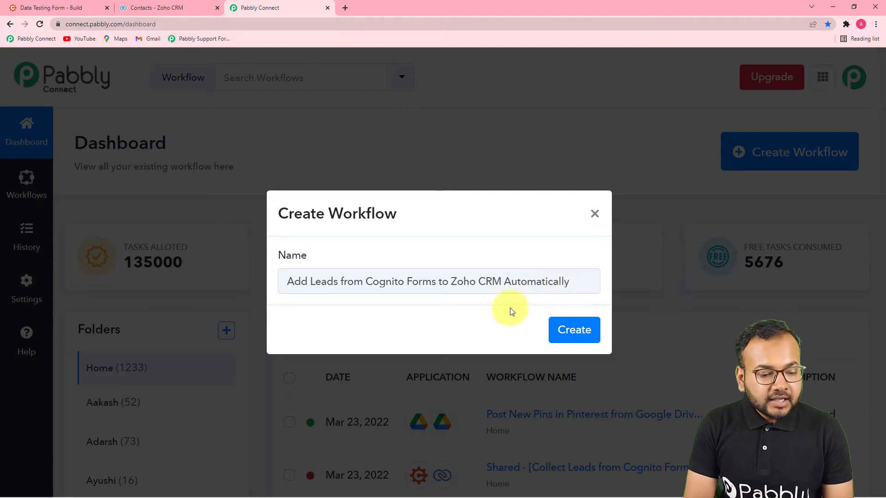
click(567, 331)
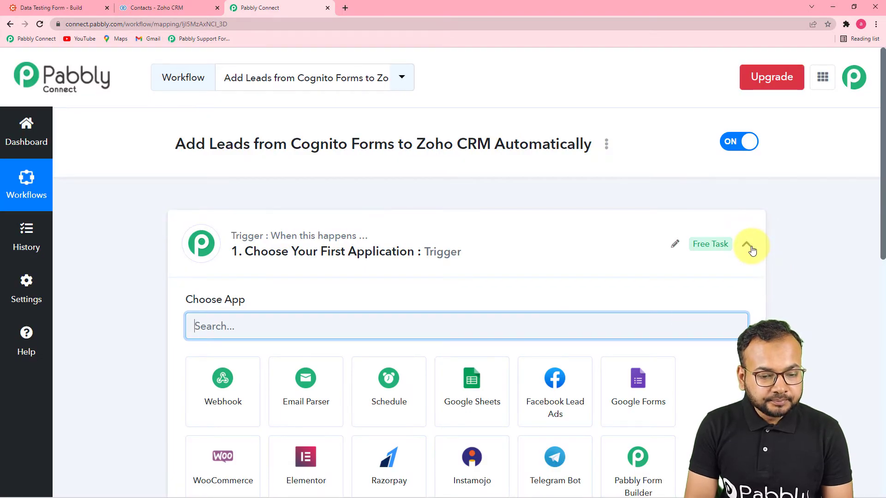
click(751, 248)
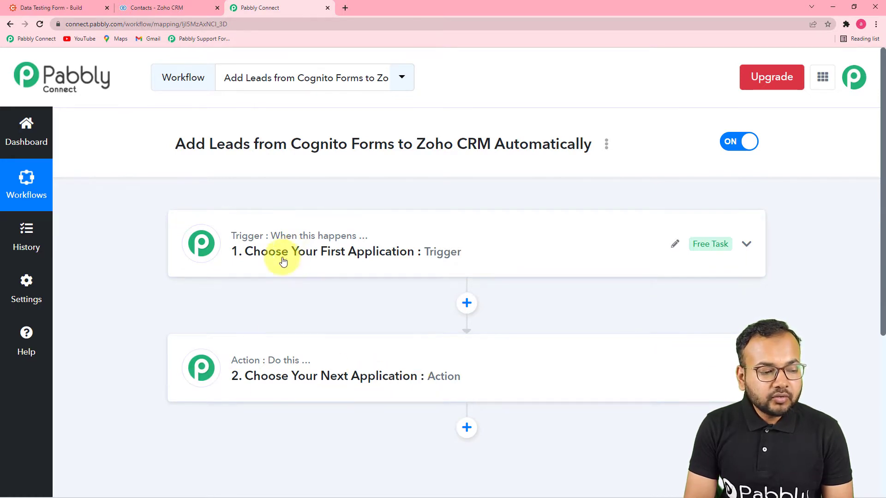
Step: Expand the '1. Choose Your First Application' trigger card to reveal its app picker
mouse_move(264, 365)
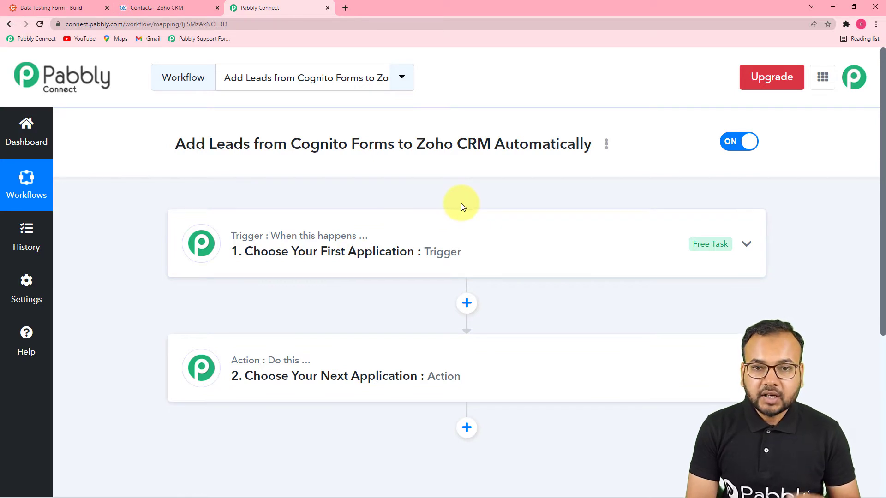
click(283, 254)
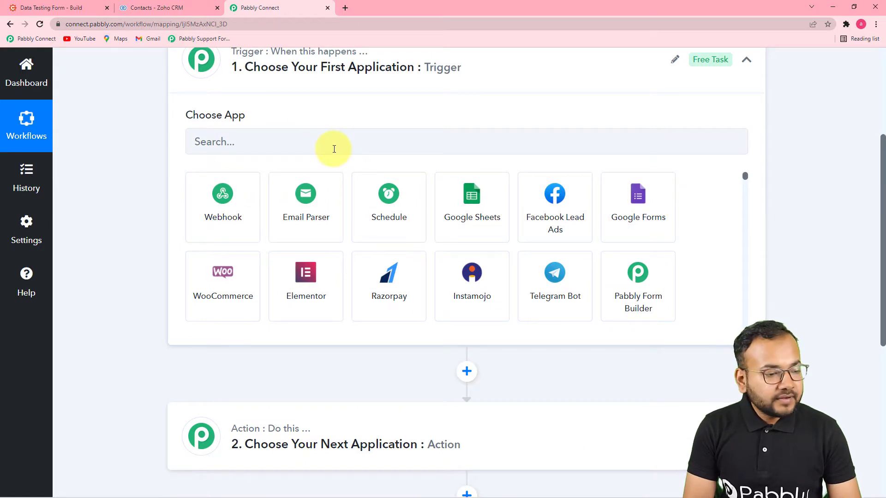
Step: Set the trigger app to Cognito Forms with the New Entry event
click(311, 149)
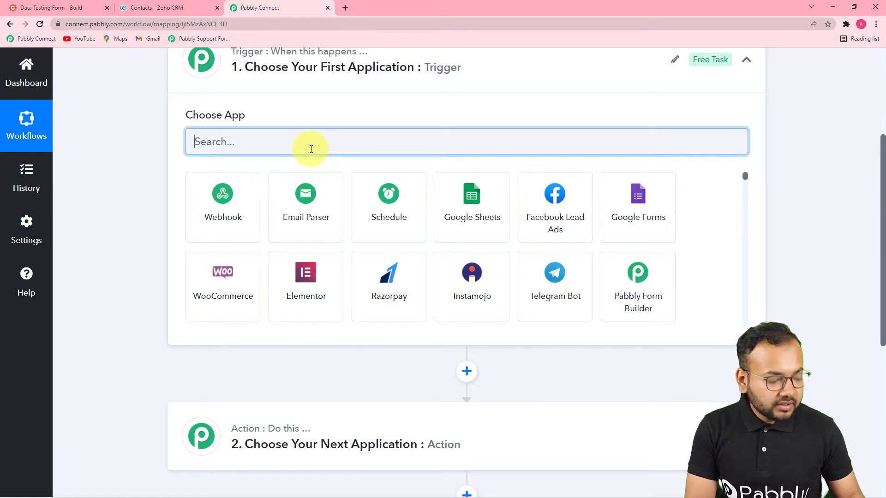
text(cogni)
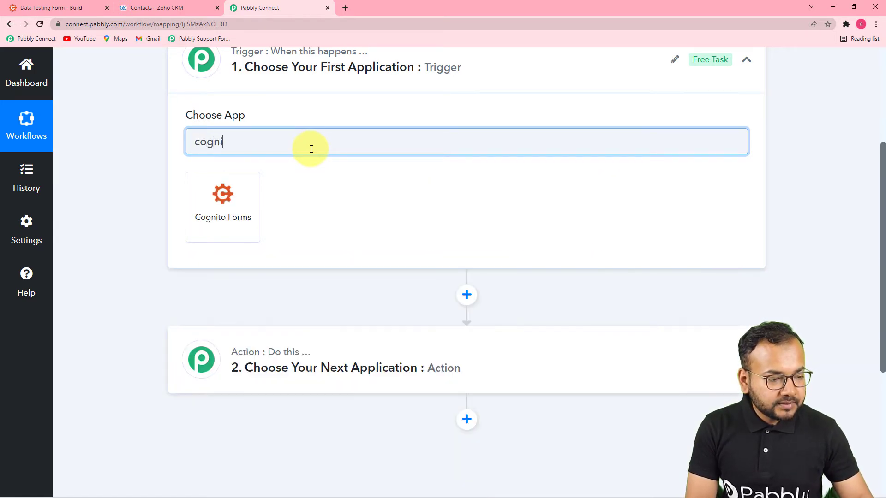
click(239, 210)
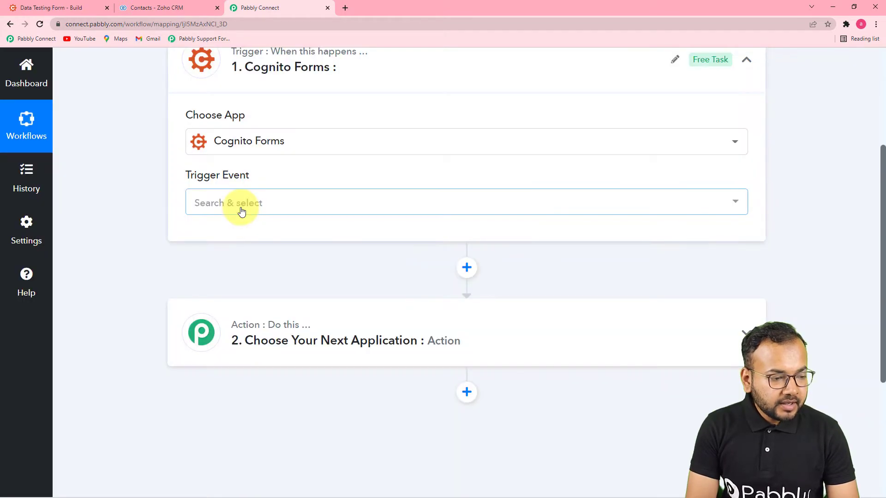
click(240, 208)
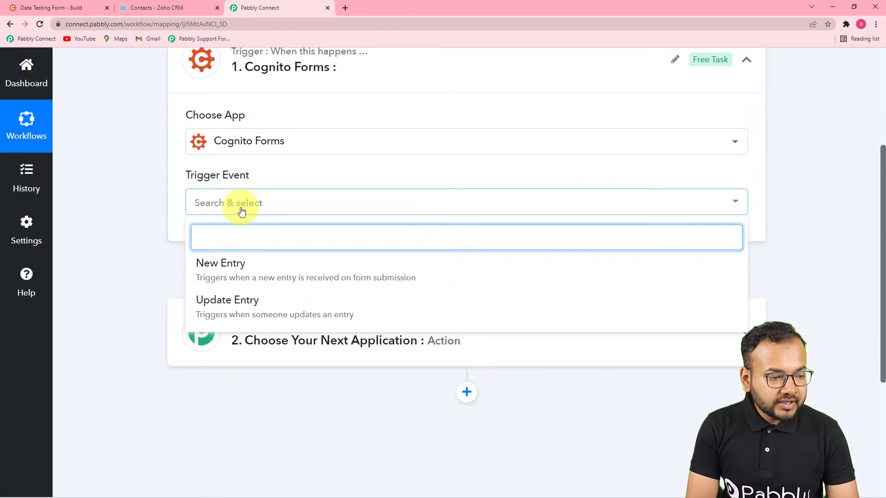
click(227, 274)
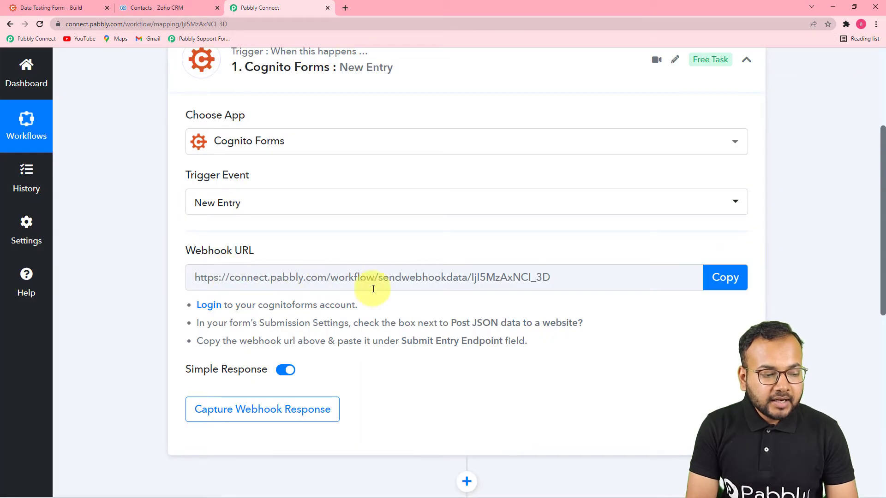
Step: Copy the trigger's webhook URL and go to the Cognito form builder
scroll(203, 281, down, 1)
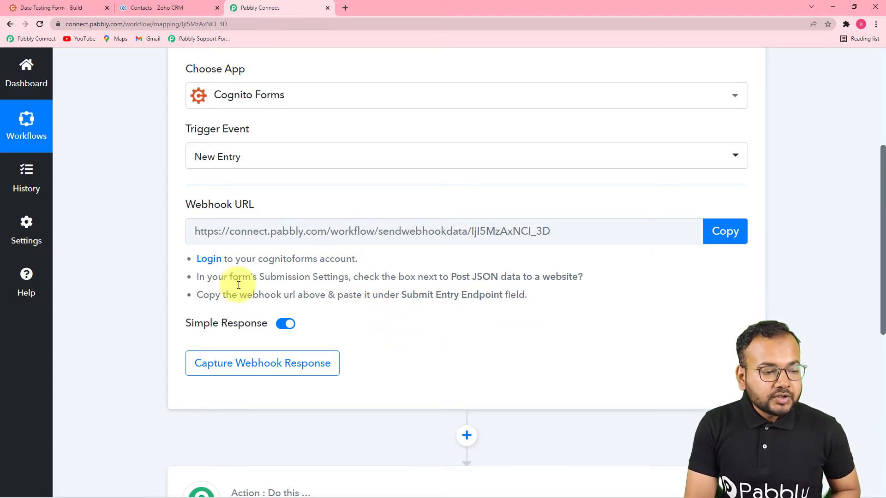
click(725, 231)
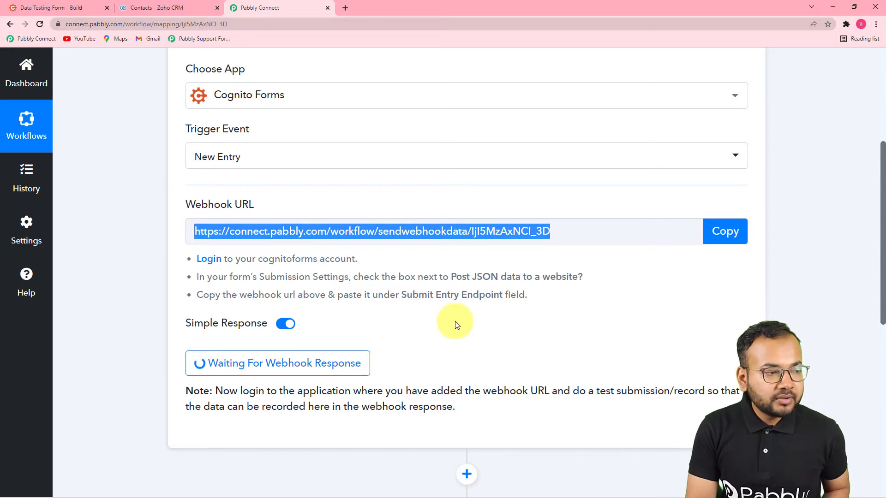
click(44, 8)
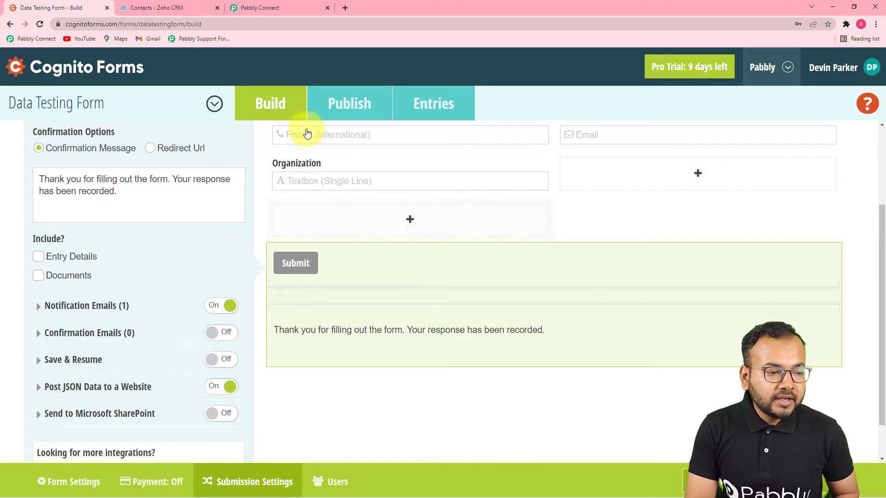
Step: Reload the Cognito form builder and click into the form title
click(250, 102)
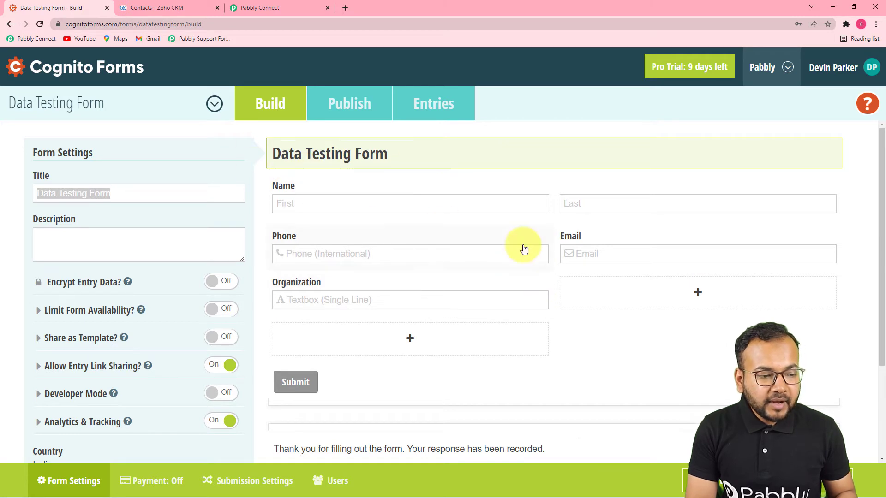
click(346, 156)
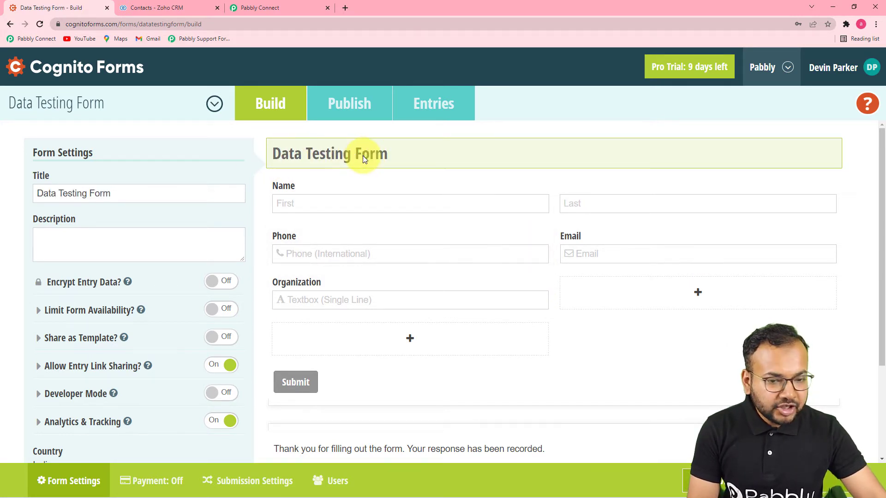
click(75, 197)
click(74, 197)
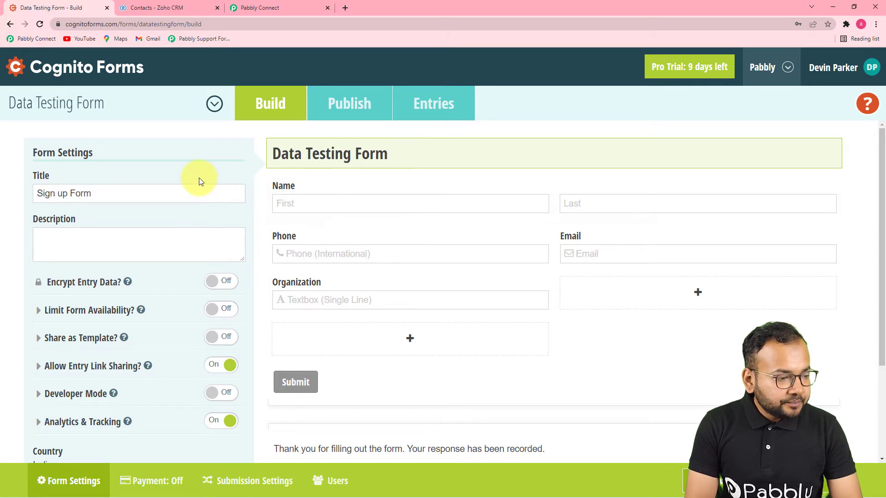
Step: In Submission Settings, clear the old Submit Entry Endpoint under Post JSON Data to a Website
scroll(199, 180, down, 3)
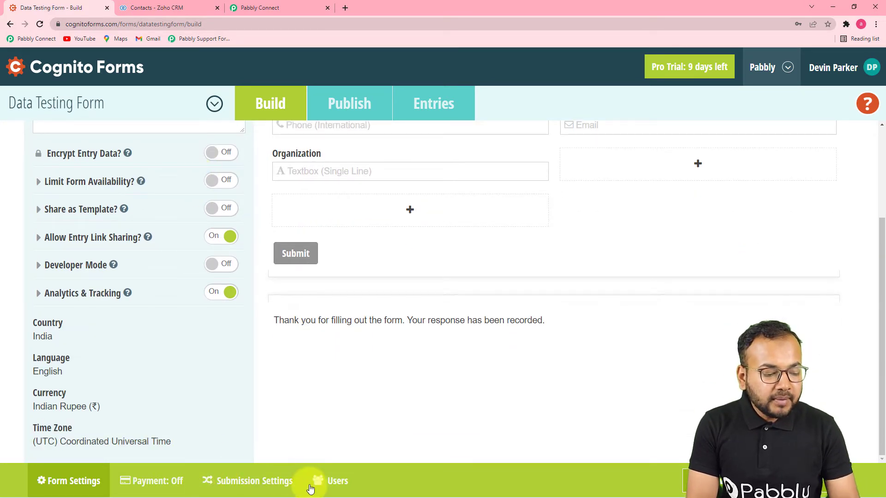
click(236, 485)
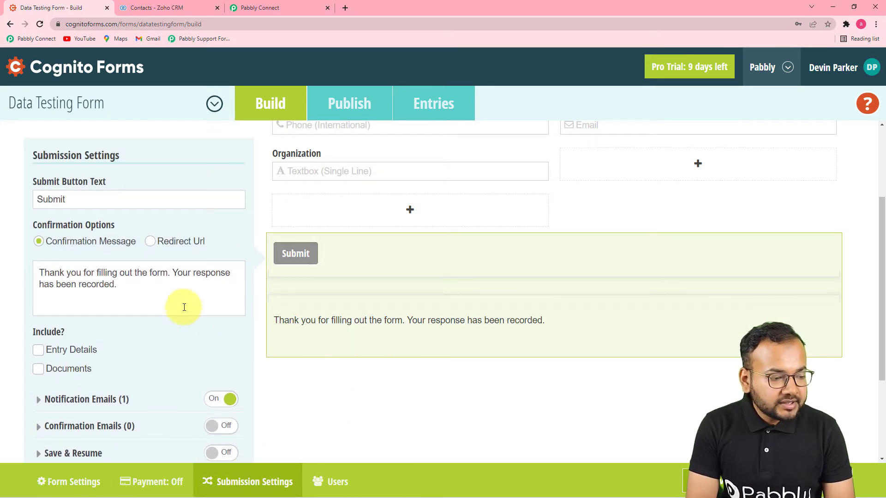
scroll(158, 311, down, 3)
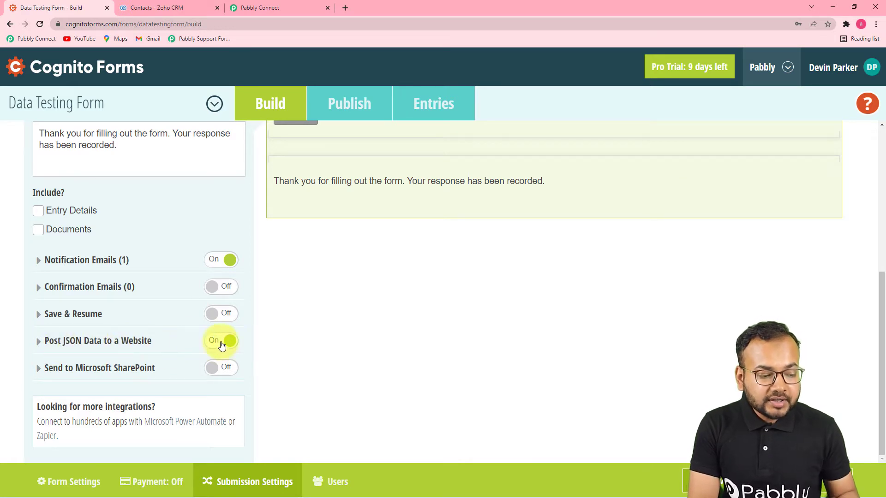
click(82, 343)
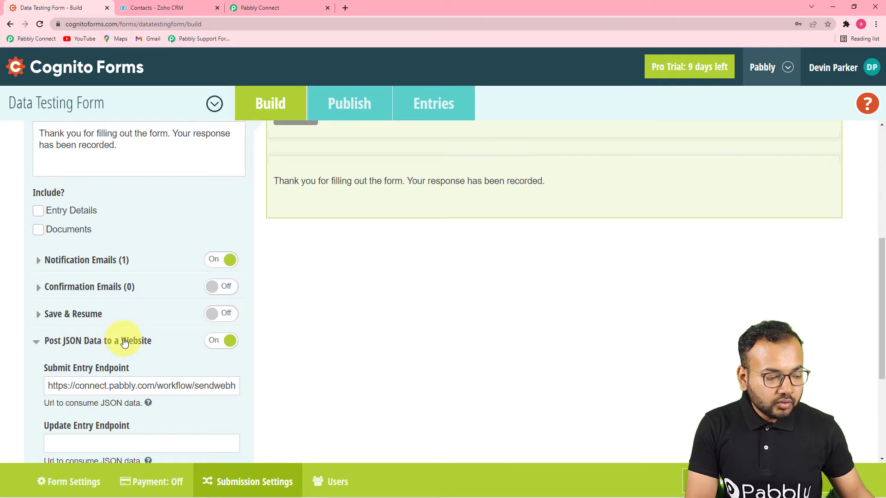
scroll(92, 369, down, 1)
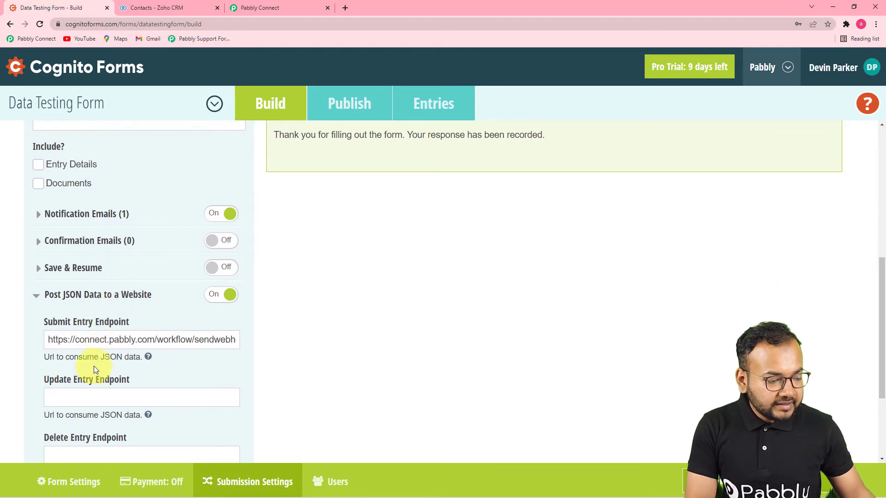
triple_click(105, 341)
key(BackSpace)
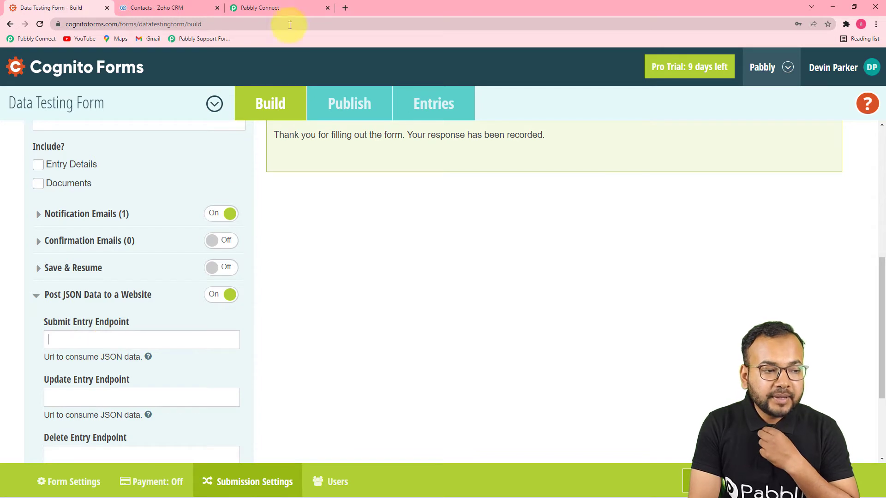
Step: Paste the recopied Pabbly Connect webhook URL into the form's Submit Entry Endpoint field
click(277, 8)
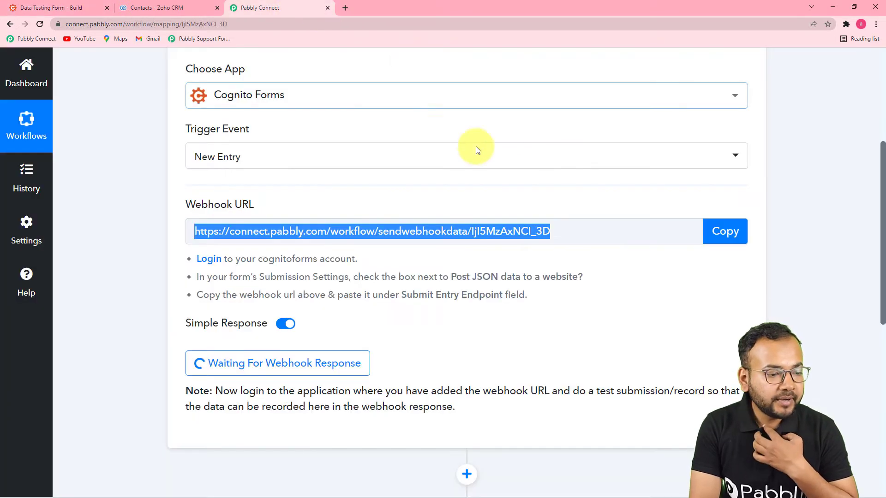
click(725, 231)
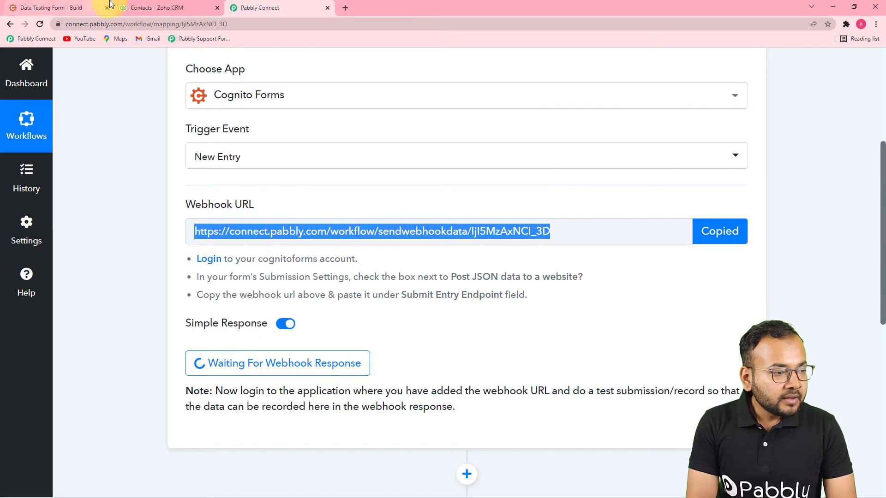
click(69, 7)
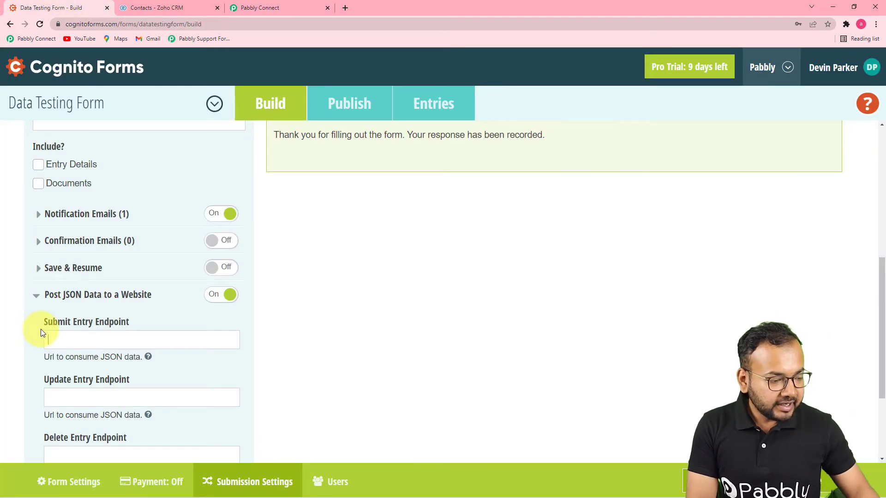
right_click(73, 340)
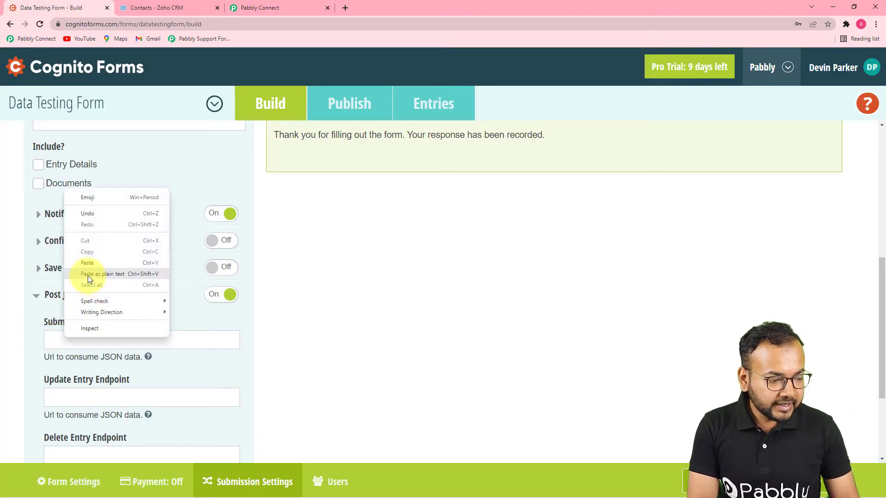
click(90, 264)
scroll(243, 351, down, 3)
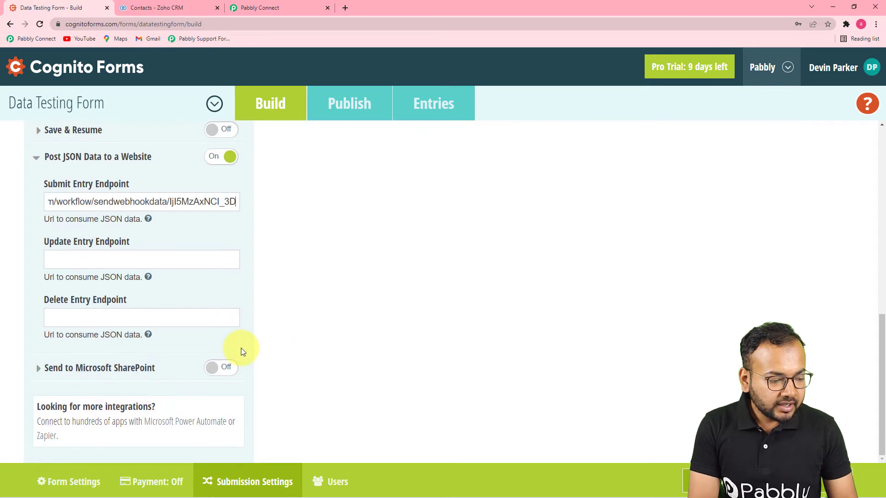
click(812, 481)
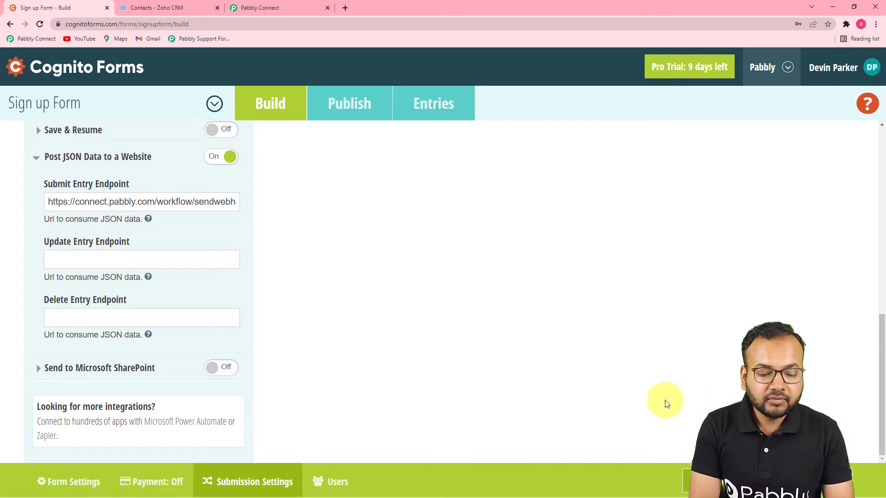
click(249, 7)
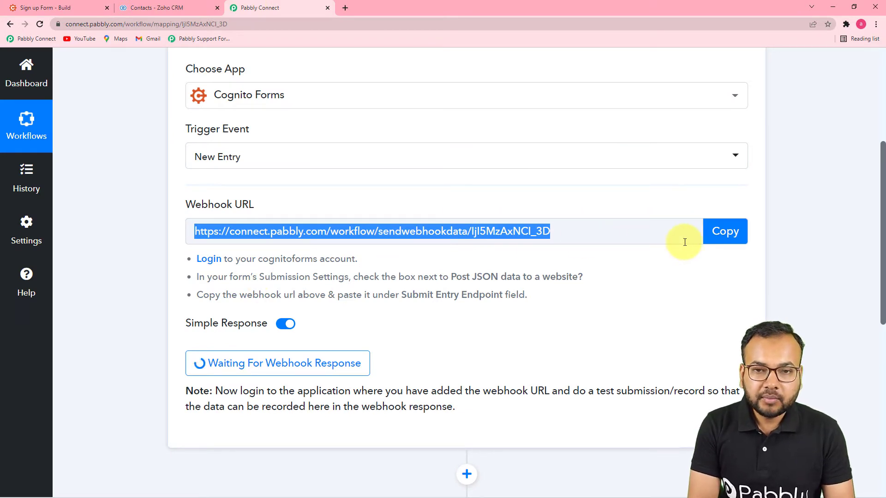
scroll(194, 321, down, 3)
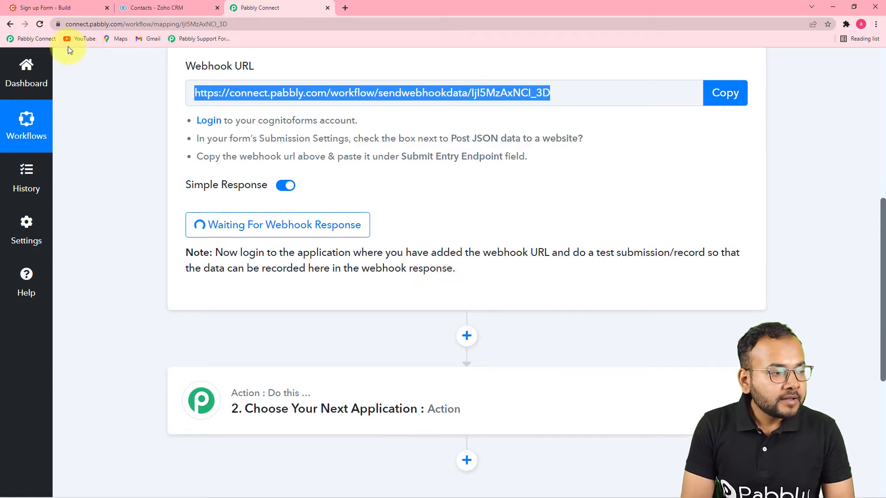
click(67, 14)
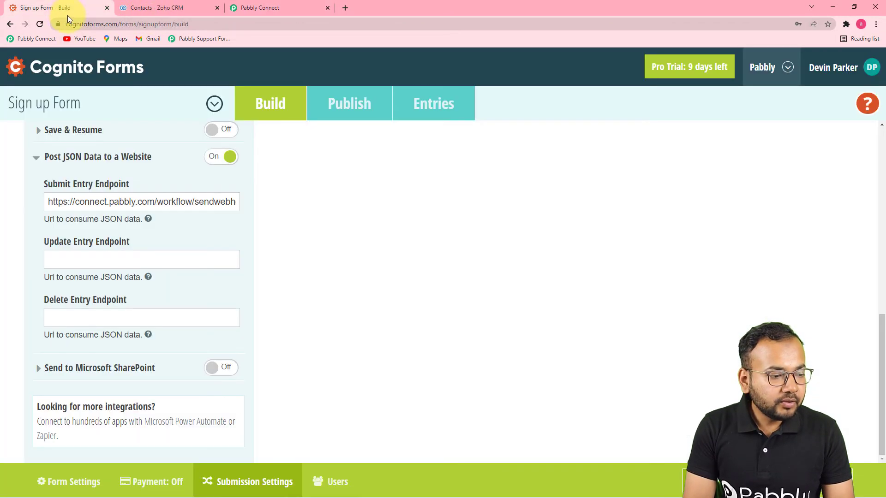
Step: Publish the Sign up Form and submit a test entry with name, phone, email and organization Wisdomhub Studio
click(350, 103)
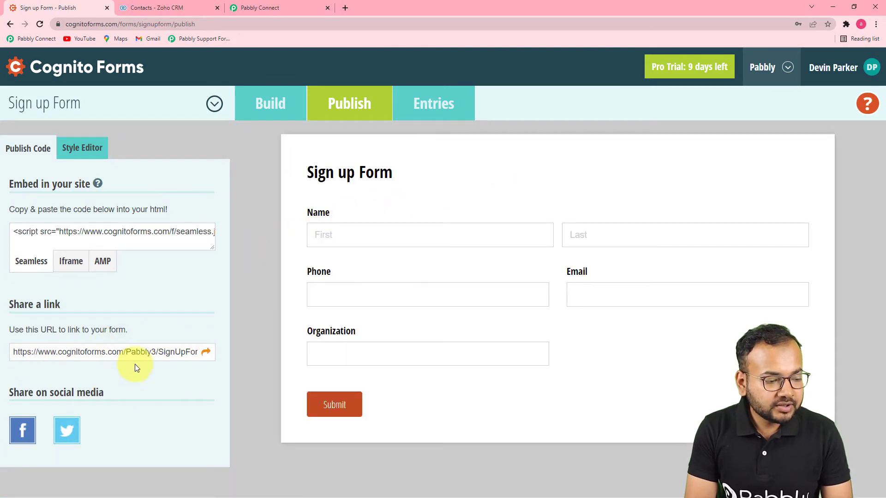
click(206, 353)
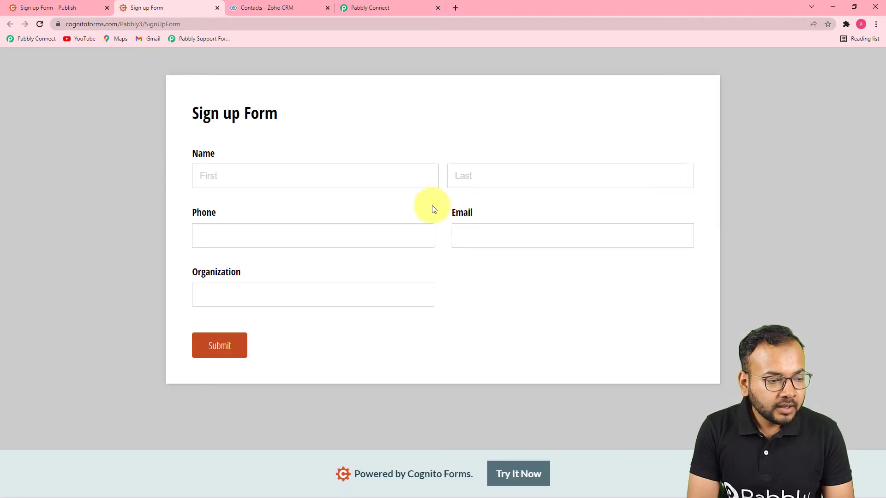
click(382, 181)
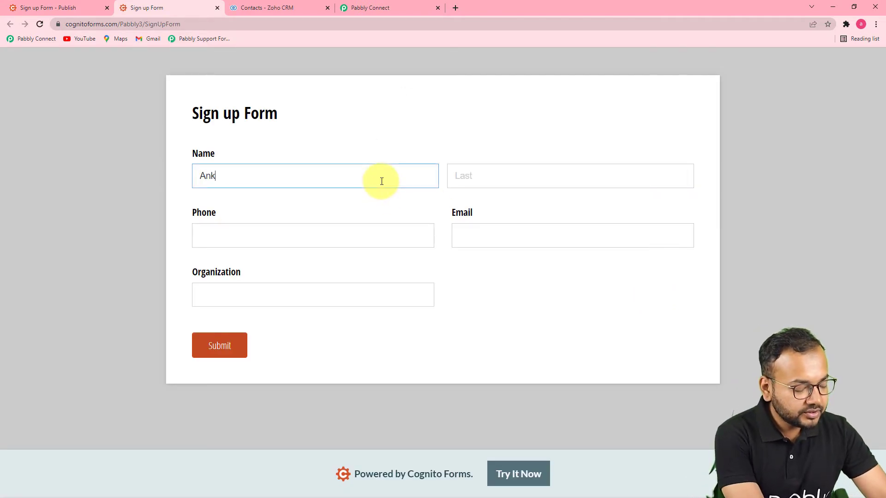
click(475, 172)
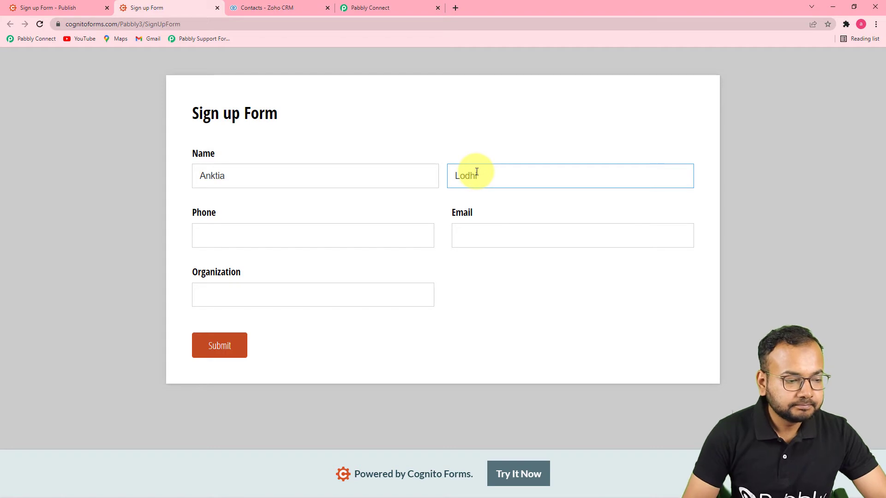
click(262, 248)
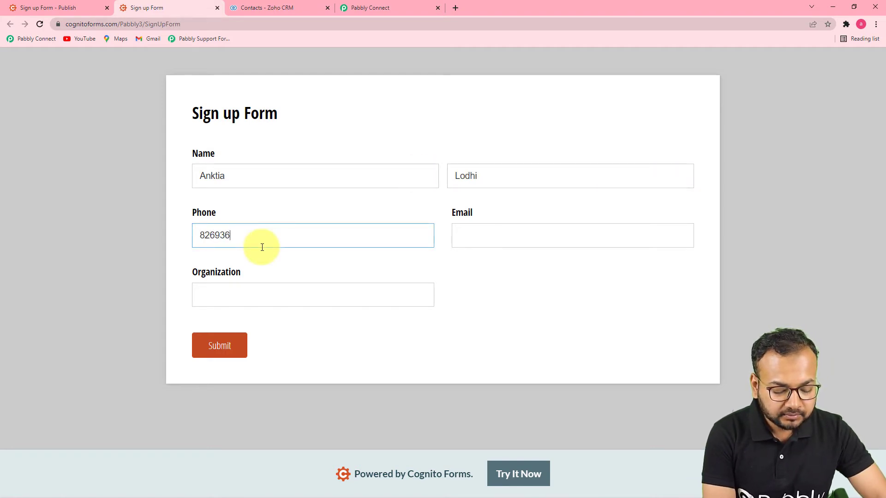
click(488, 235)
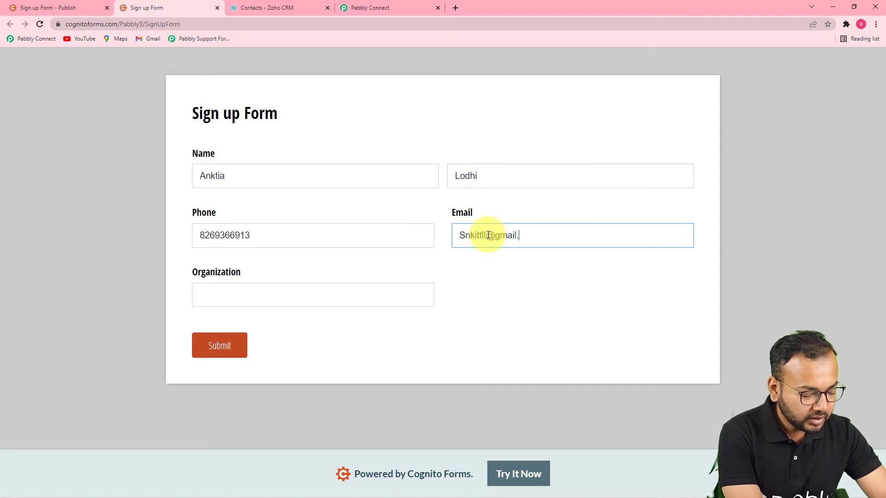
click(305, 300)
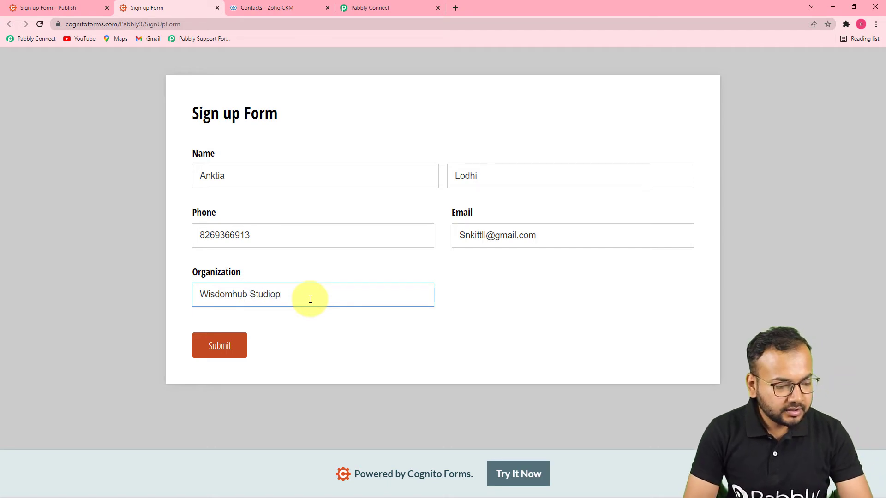
text(Wisdomhub Studiop)
key(BackSpace)
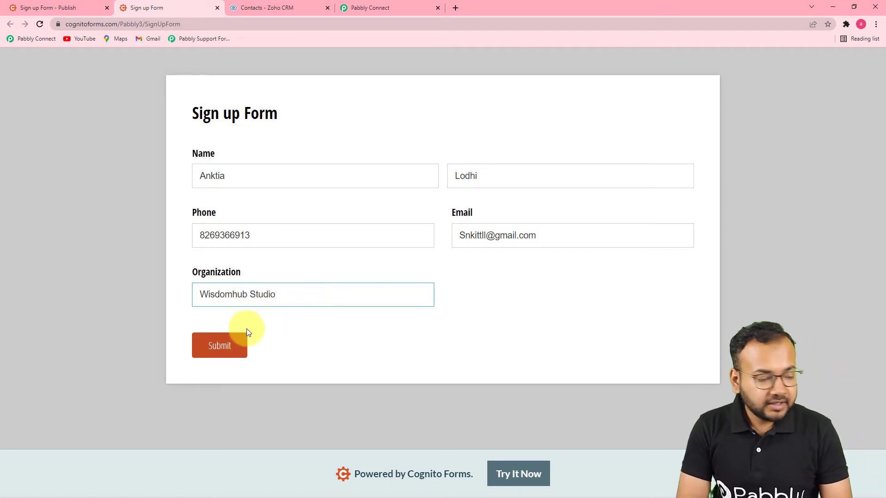
click(215, 349)
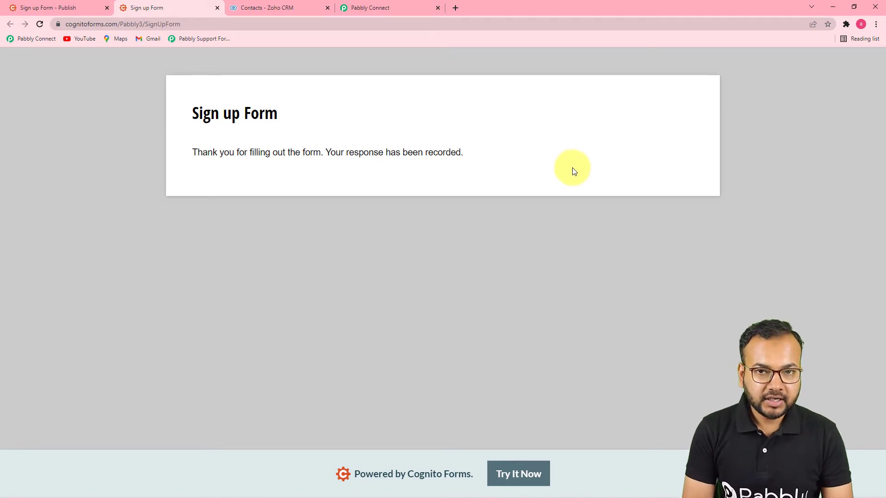
Step: Review the trigger's Response Received data for name, phone, email and organization Wisdomhub Studio
click(402, 10)
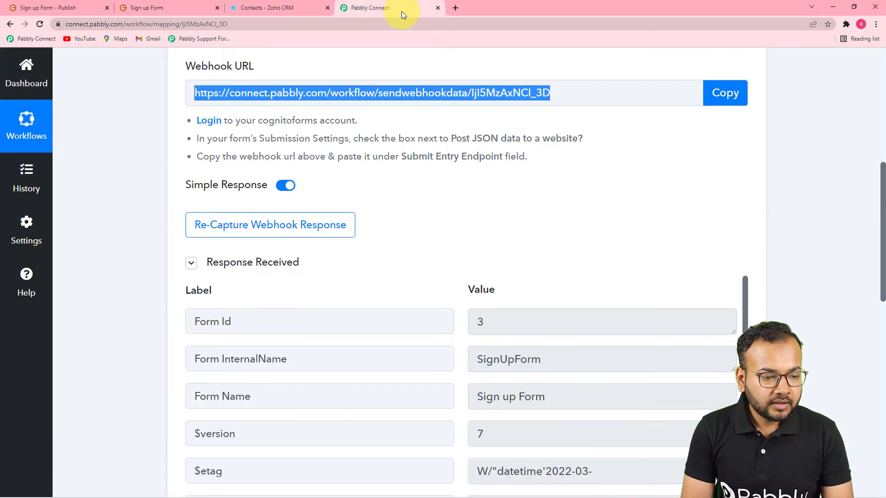
scroll(563, 252, down, 1)
scroll(563, 253, down, 2)
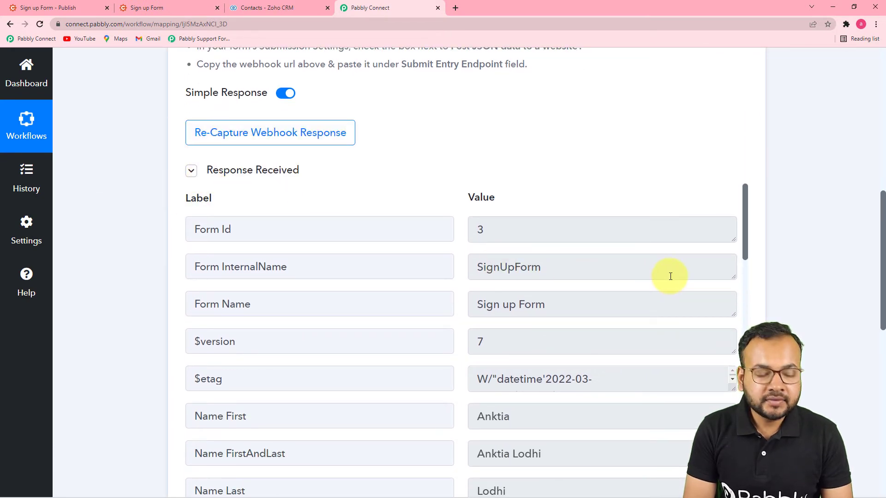
scroll(660, 279, down, 2)
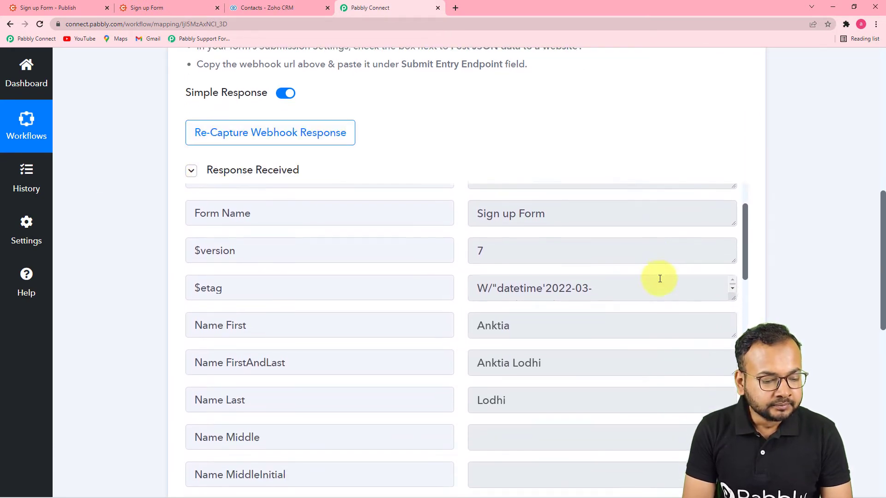
scroll(814, 283, down, 2)
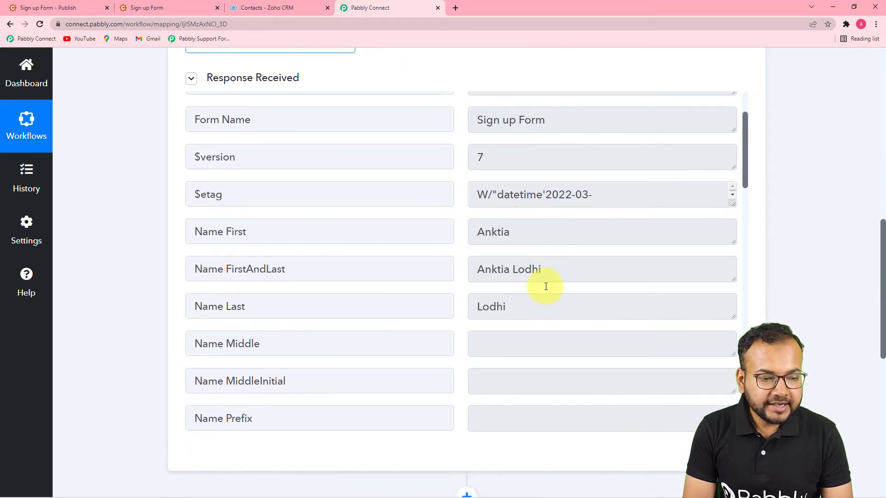
scroll(491, 297, down, 5)
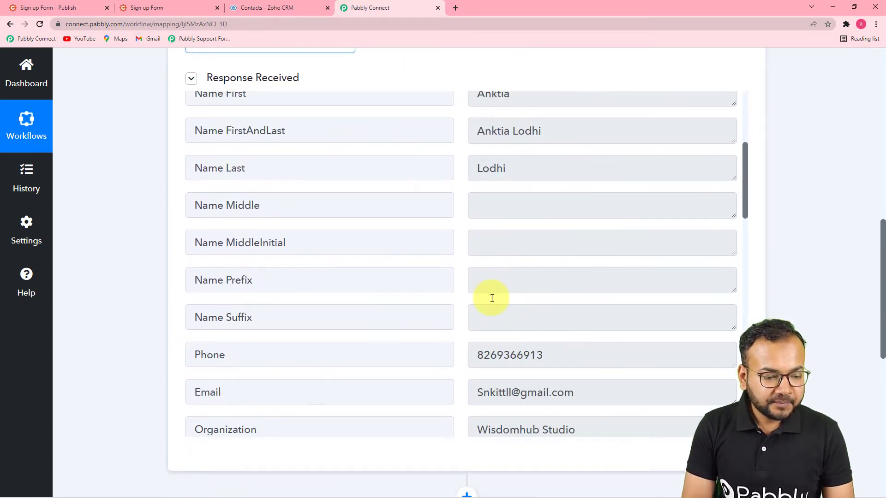
scroll(492, 298, down, 6)
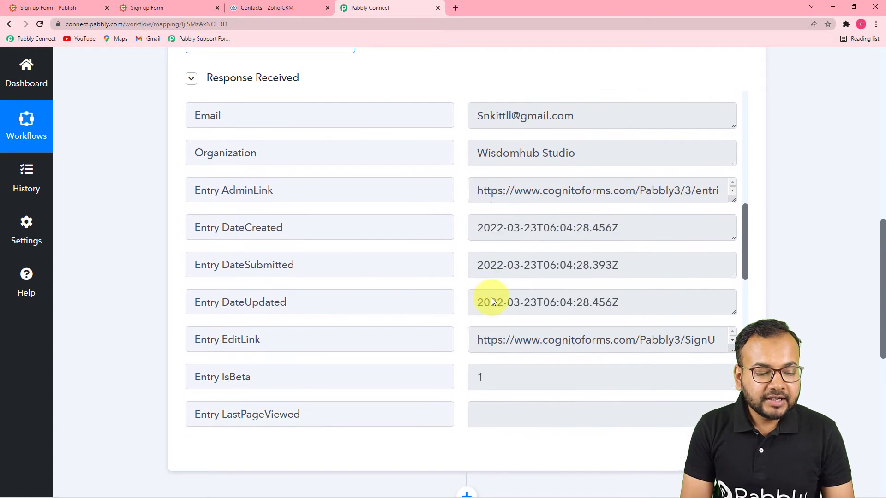
scroll(492, 298, up, 3)
scroll(491, 298, up, 9)
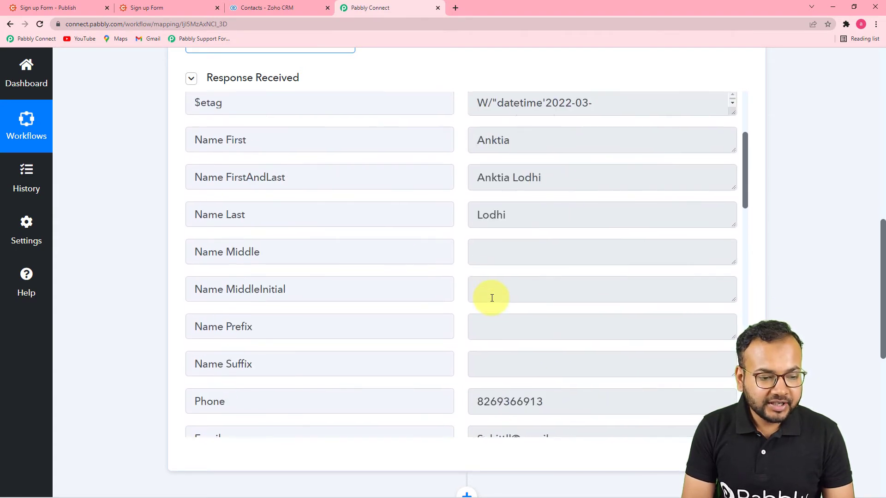
scroll(500, 299, down, 3)
scroll(744, 299, down, 6)
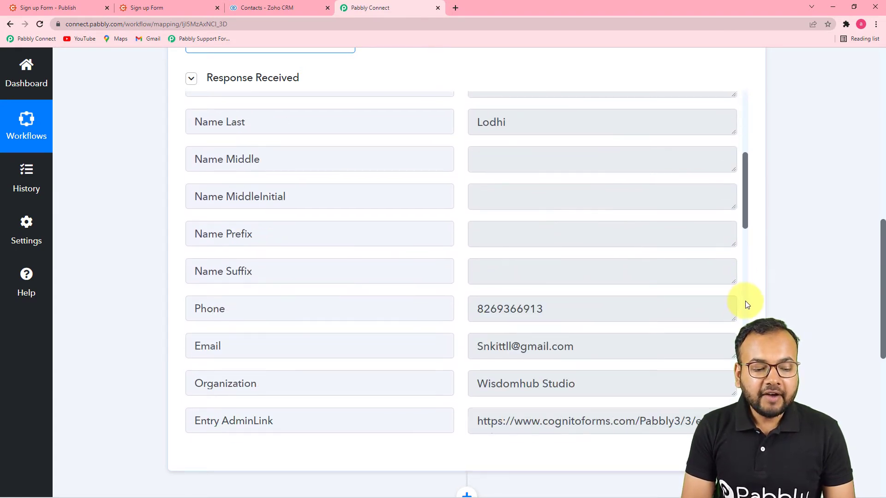
scroll(746, 307, down, 8)
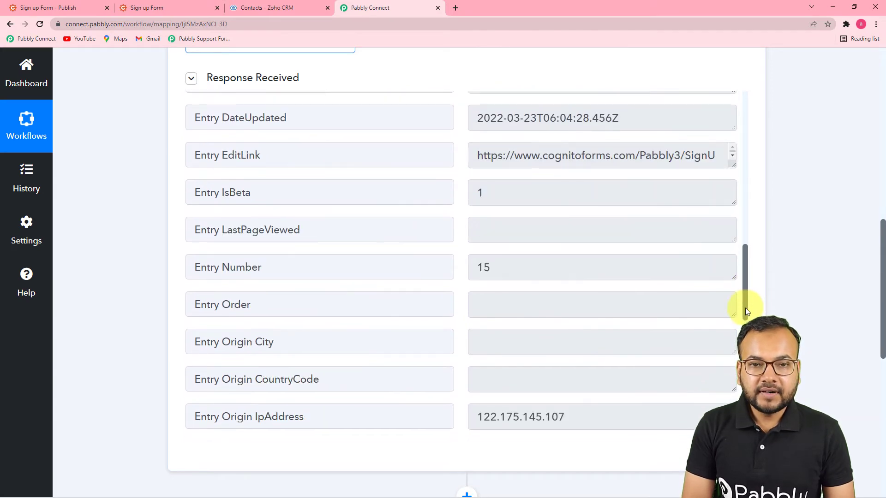
scroll(745, 308, down, 3)
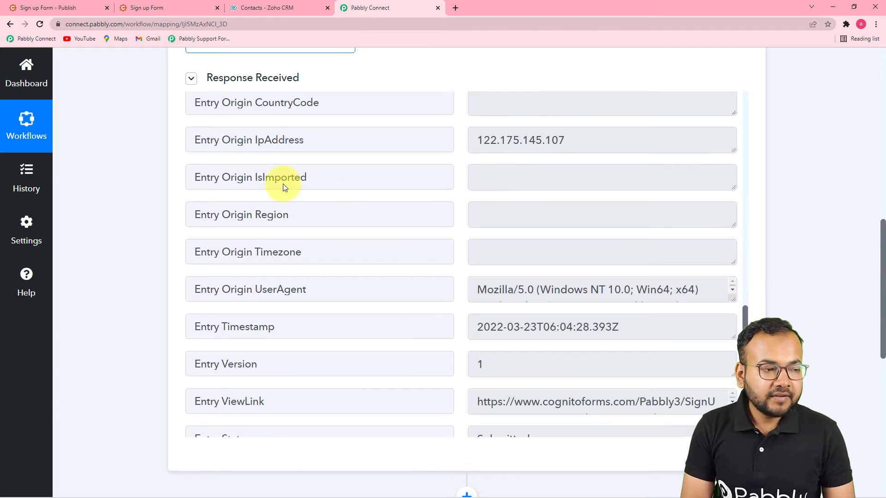
scroll(162, 151, down, 6)
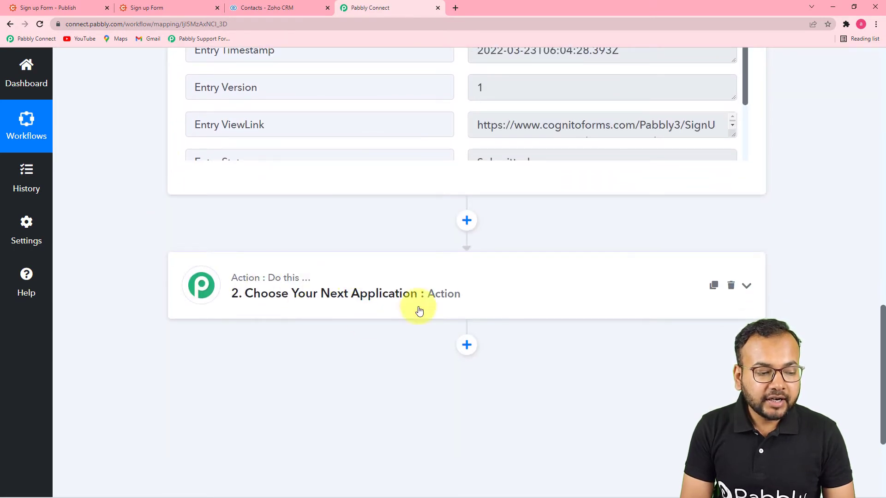
Step: Make the action Zoho CRM Create Contact and begin adding a new Zoho CRM connection
click(356, 306)
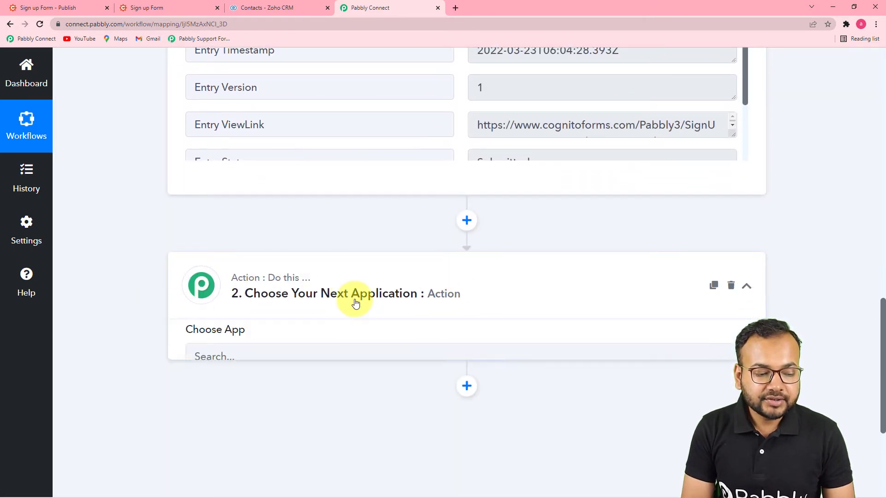
scroll(336, 284, up, 3)
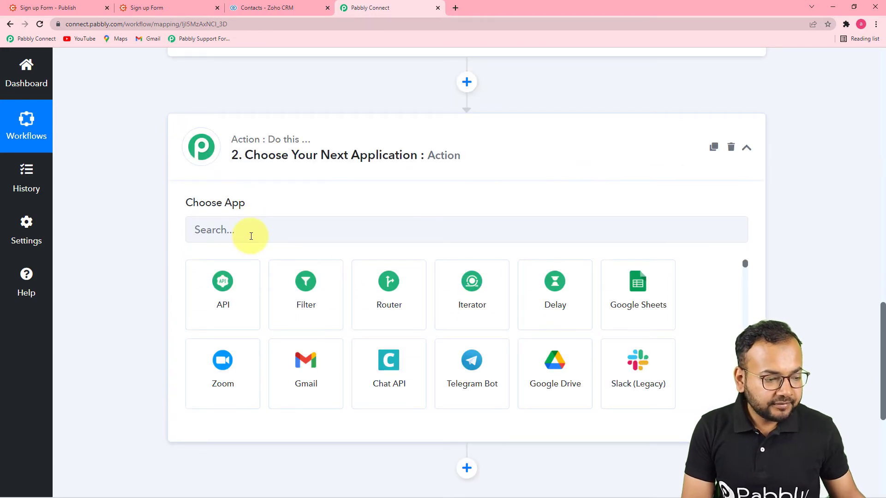
click(251, 237)
text(zoho)
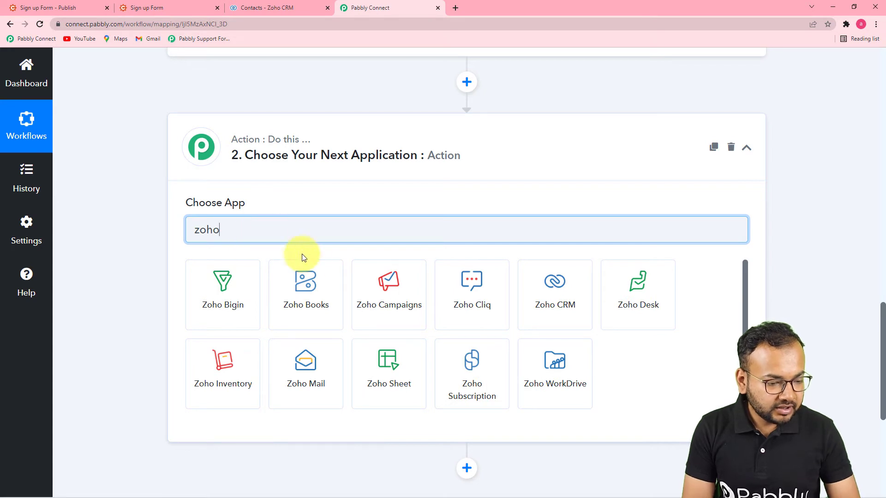
click(547, 307)
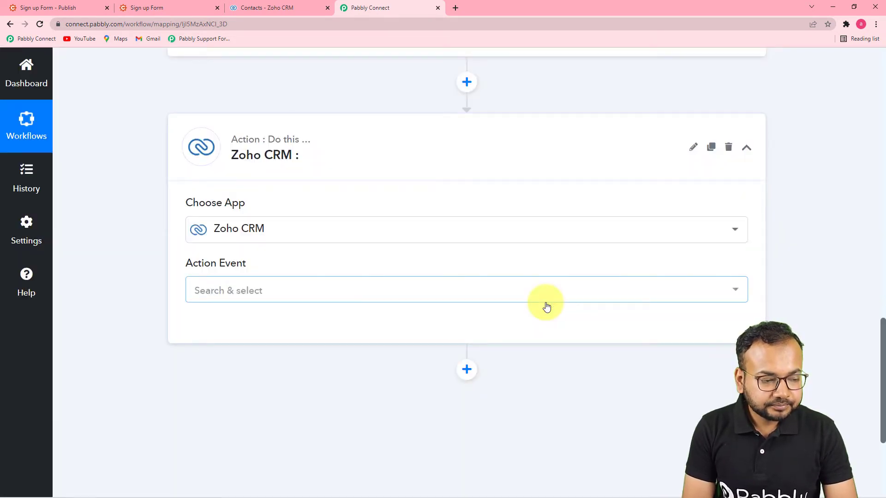
click(375, 296)
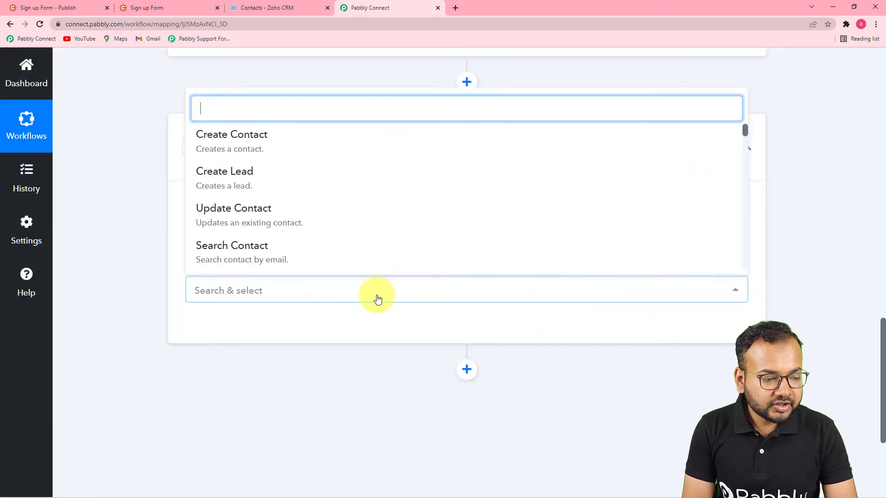
click(229, 146)
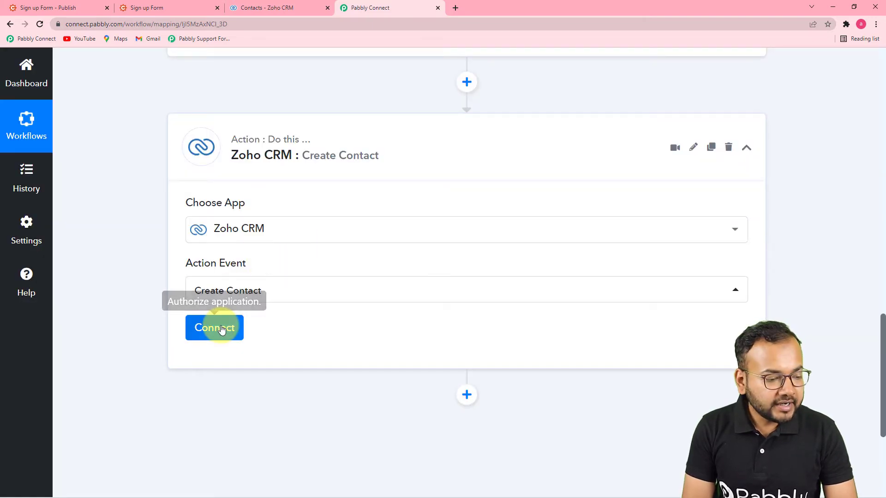
click(222, 328)
click(421, 191)
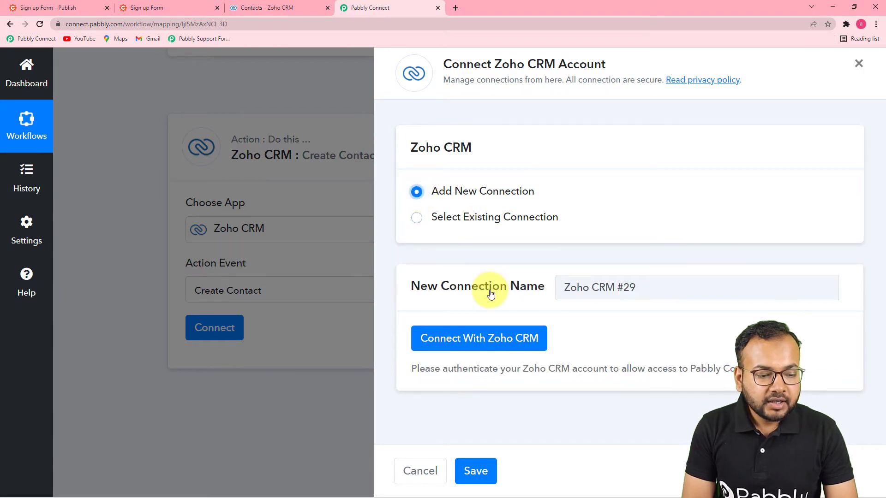
Step: Set the new Zoho CRM connection's Domain to zoho.in and save it
click(452, 339)
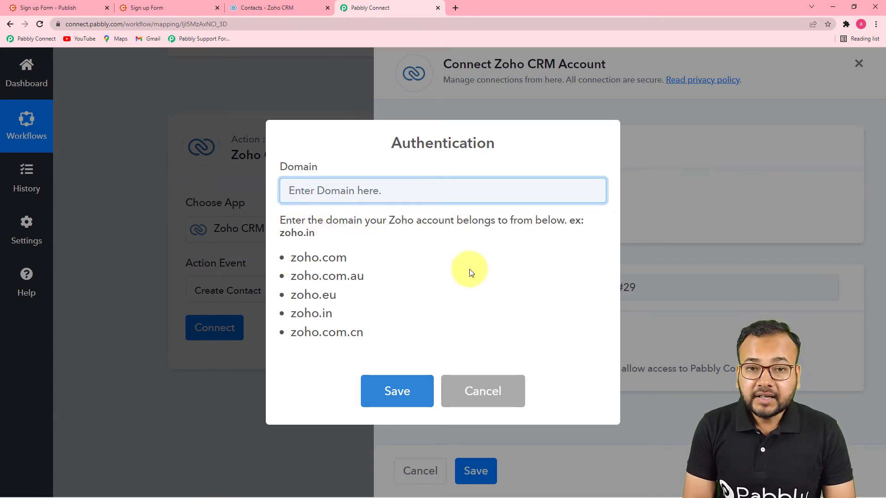
click(272, 10)
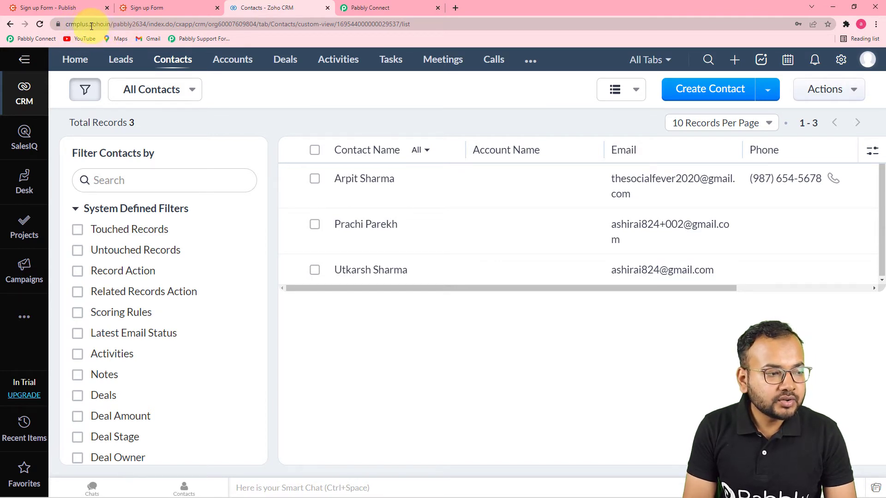
click(355, 8)
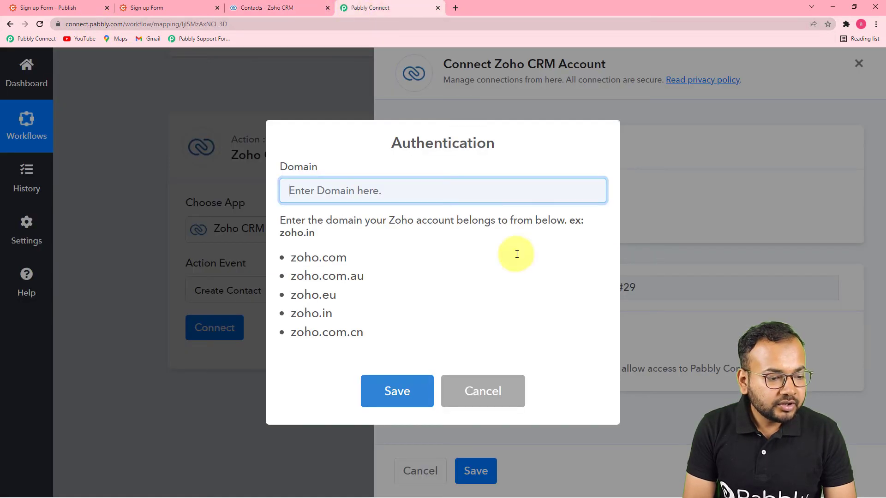
drag(291, 313, 330, 315)
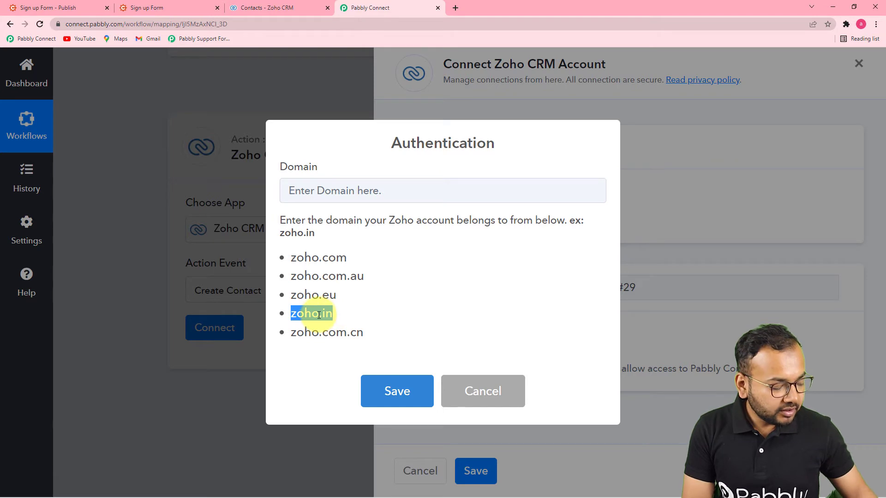
right_click(341, 193)
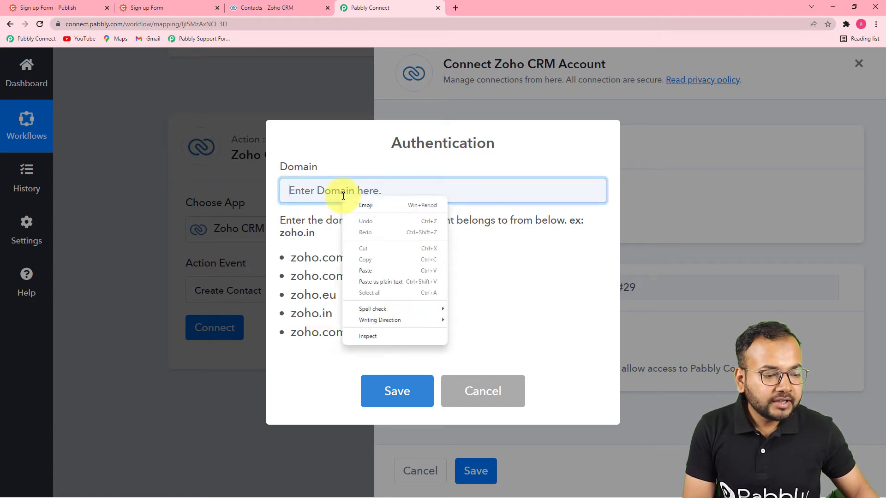
click(366, 271)
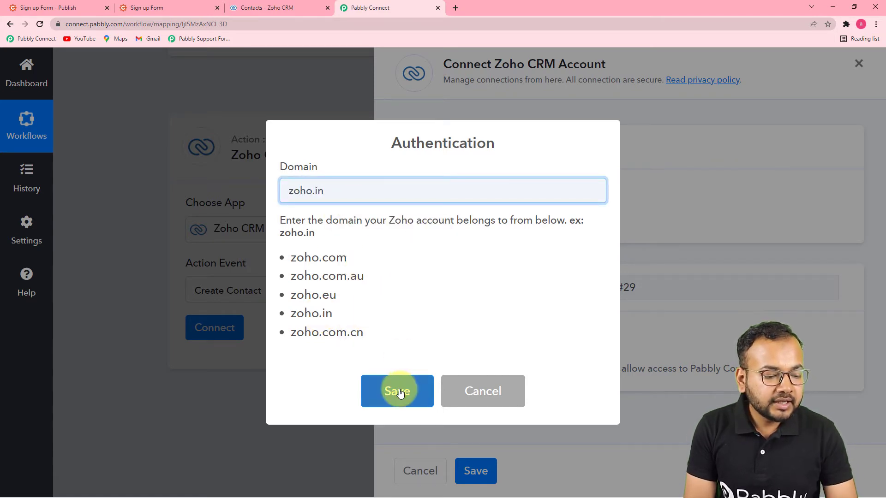
click(396, 391)
Step: Accept the Zoho authorization popup to grant Pabbly Connect access to Zoho CRM
click(429, 349)
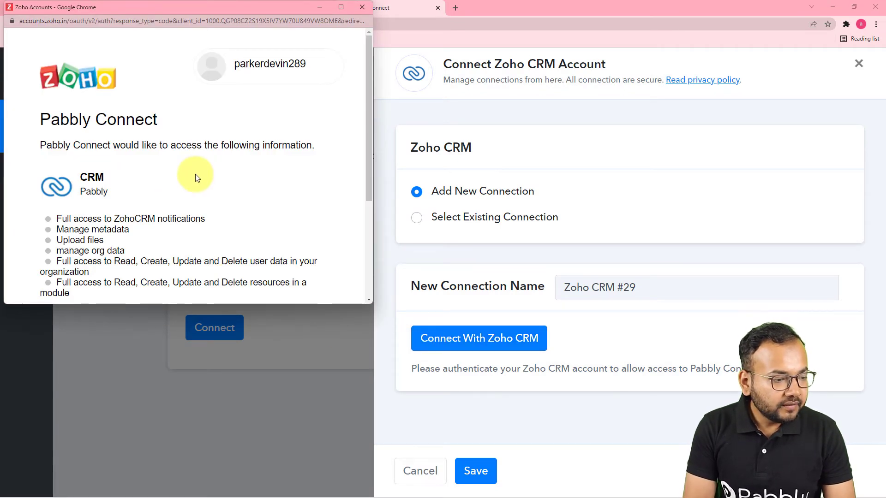
scroll(100, 175, down, 2)
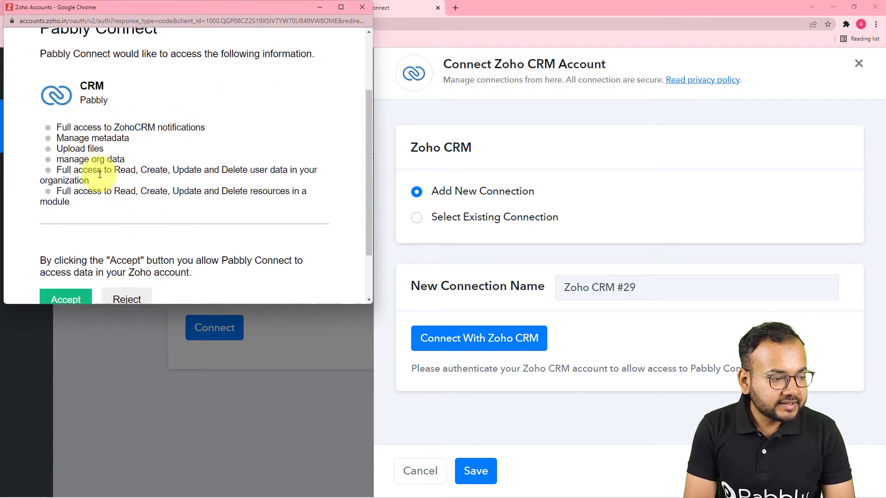
scroll(100, 174, down, 2)
click(62, 235)
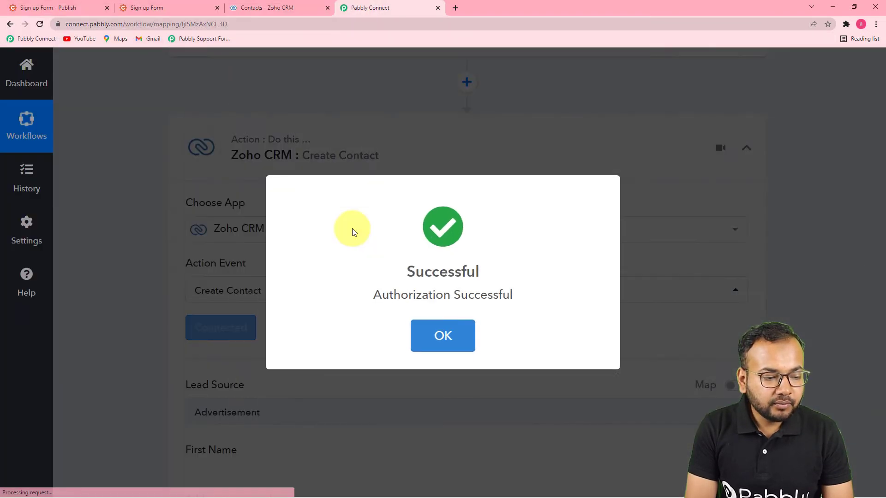
Step: Set the Zoho CRM contact's Lead Source to Web Research
scroll(352, 229, down, 5)
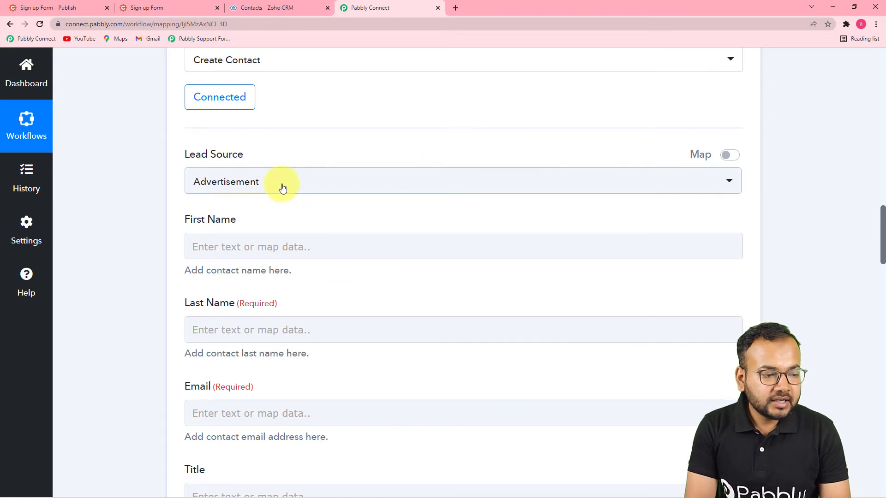
click(449, 189)
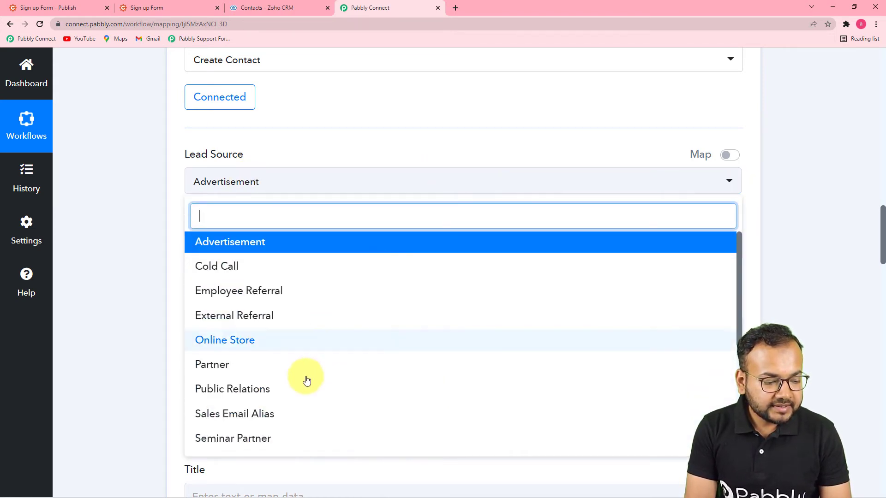
scroll(303, 425, down, 4)
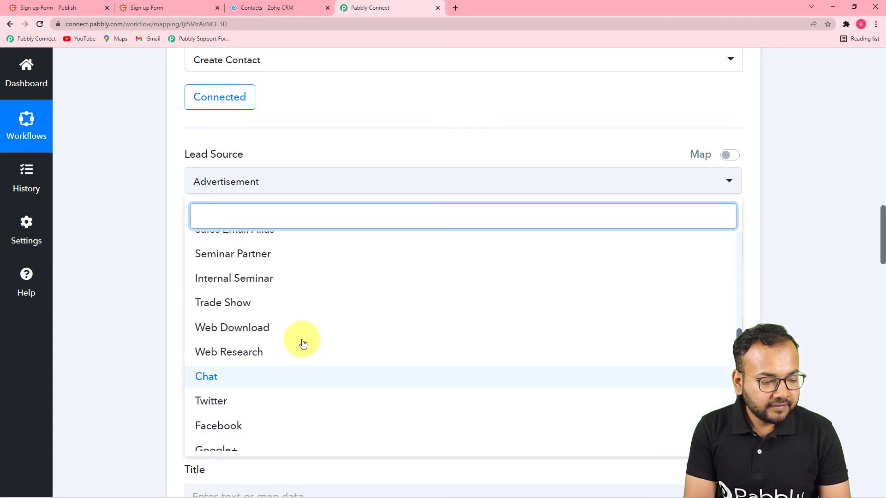
scroll(303, 344, down, 1)
scroll(303, 342, up, 5)
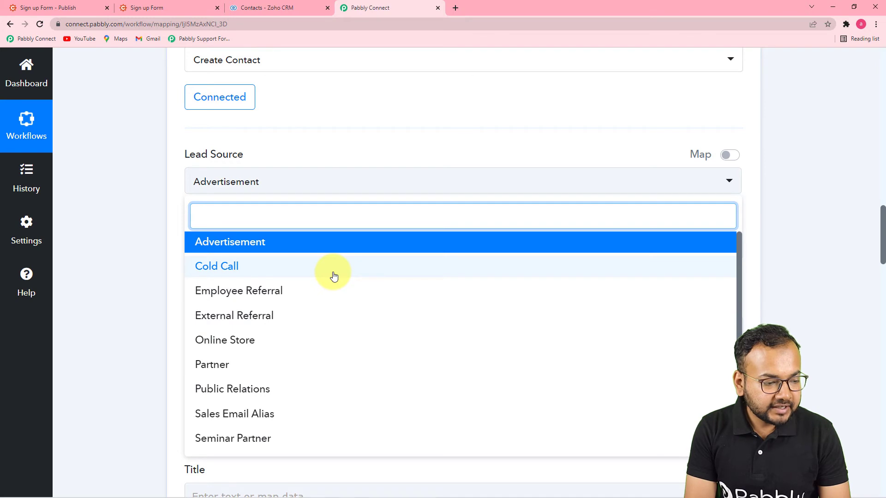
scroll(328, 336, down, 3)
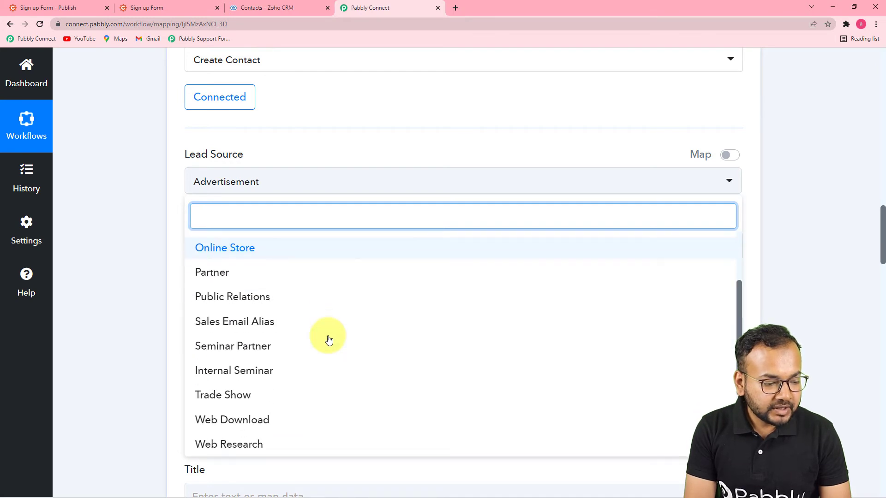
scroll(329, 338, down, 2)
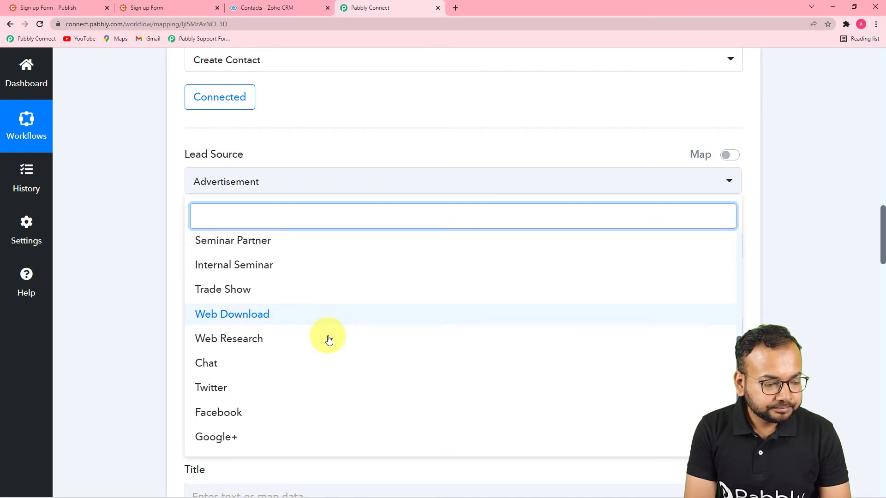
click(219, 344)
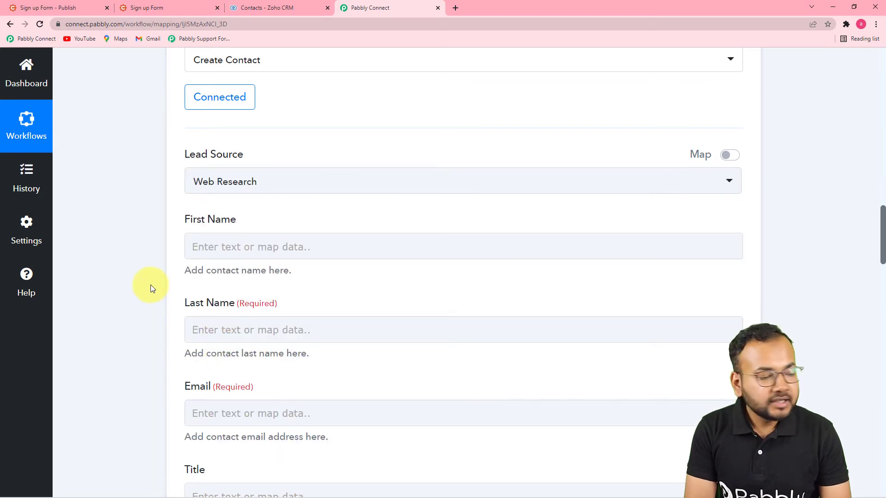
Step: Place the cursor in the contact's First Name field
scroll(151, 284, down, 2)
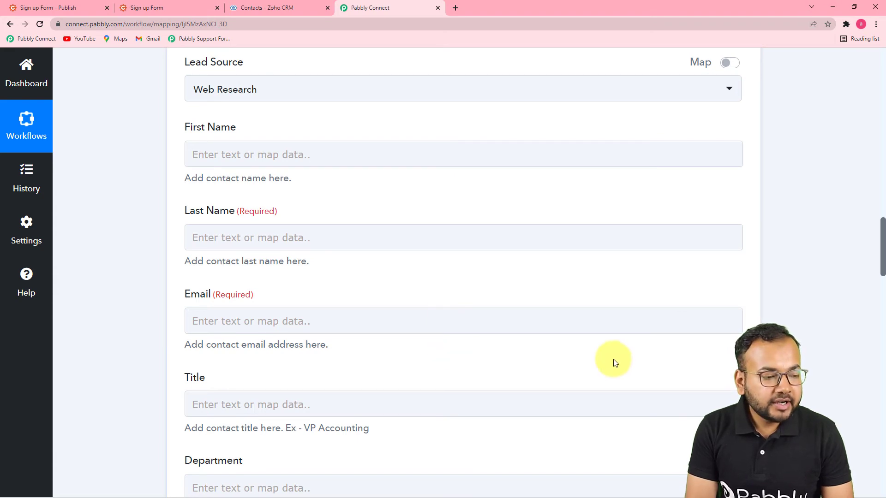
scroll(555, 353, up, 4)
scroll(555, 351, up, 10)
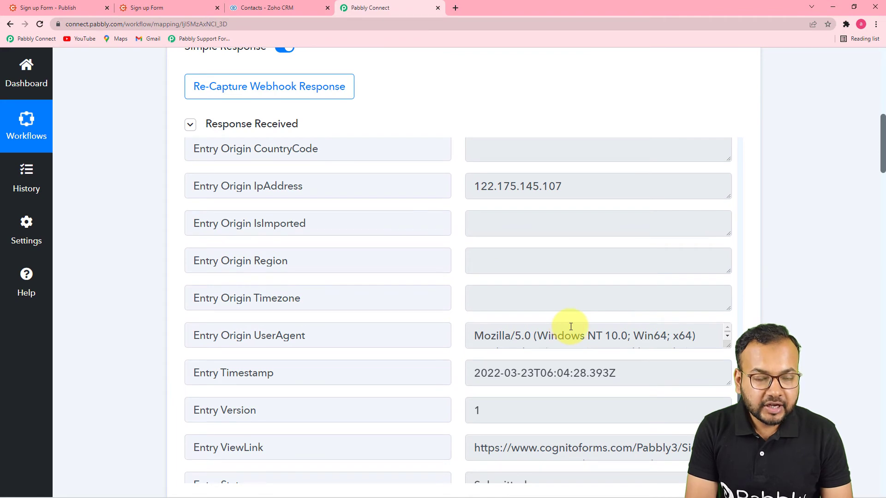
scroll(574, 324, down, 2)
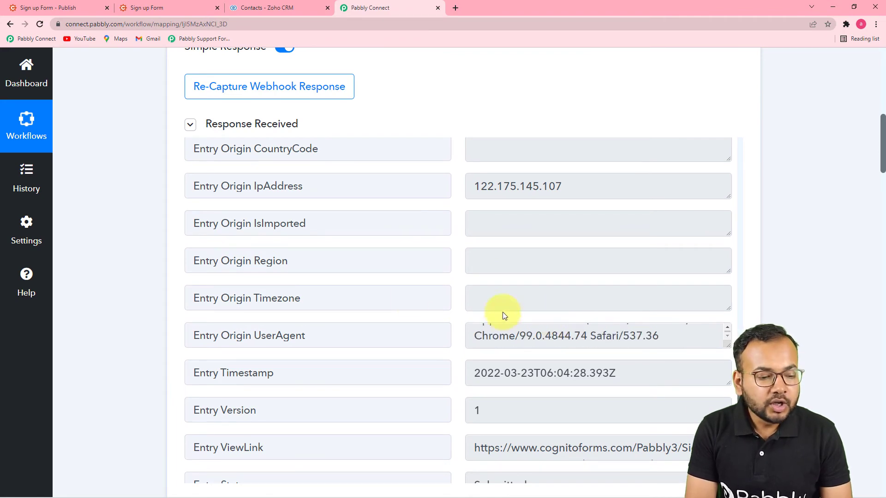
scroll(120, 329, down, 10)
scroll(120, 329, down, 7)
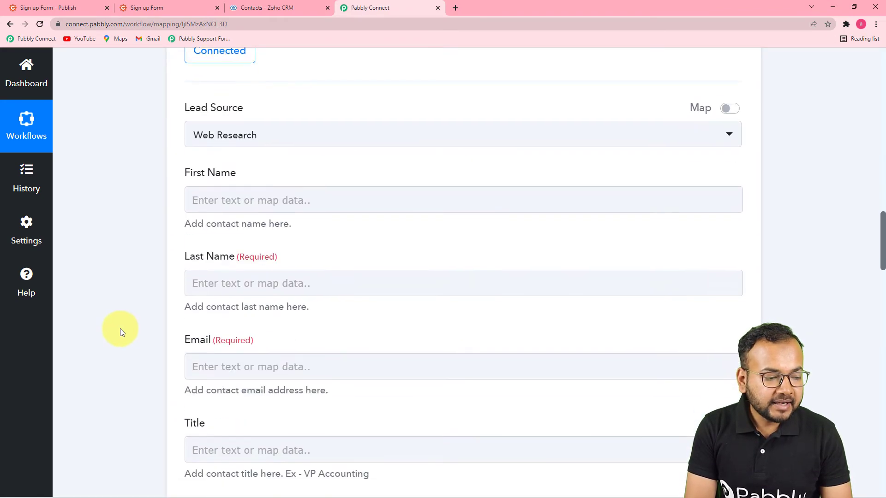
scroll(409, 297, up, 4)
click(320, 249)
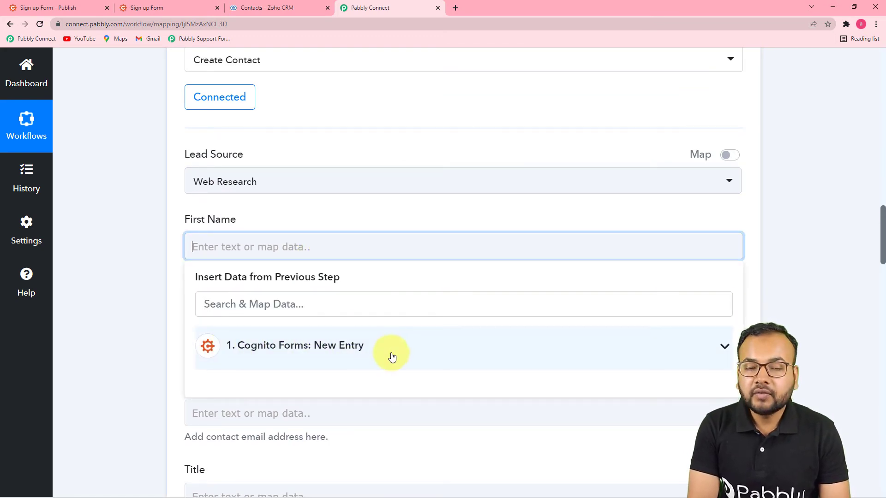
Step: Map the Cognito entry's Name First into First Name, replacing the mistaken full-name value
click(360, 349)
scroll(386, 401, down, 3)
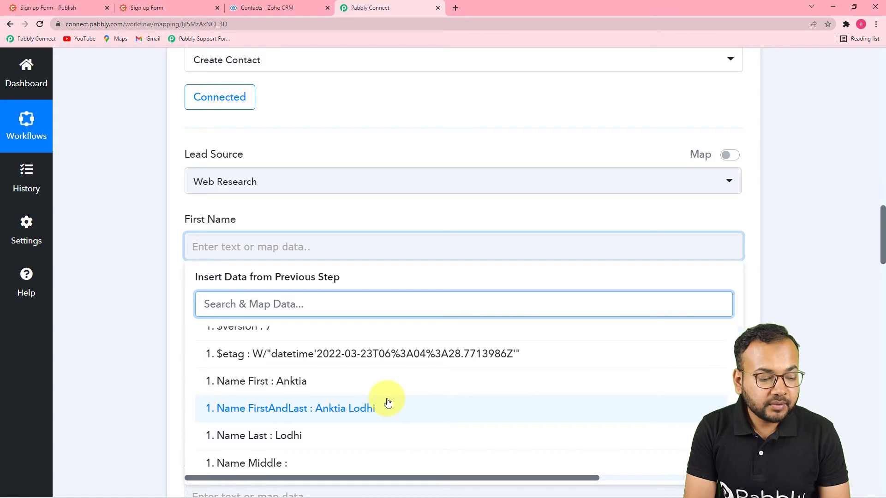
click(358, 415)
click(151, 301)
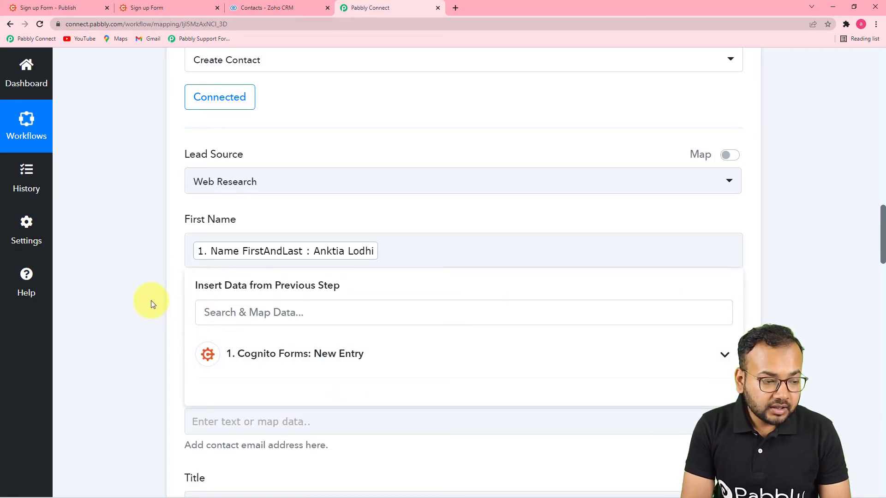
click(434, 257)
key(BackSpace)
click(309, 344)
scroll(405, 442, down, 2)
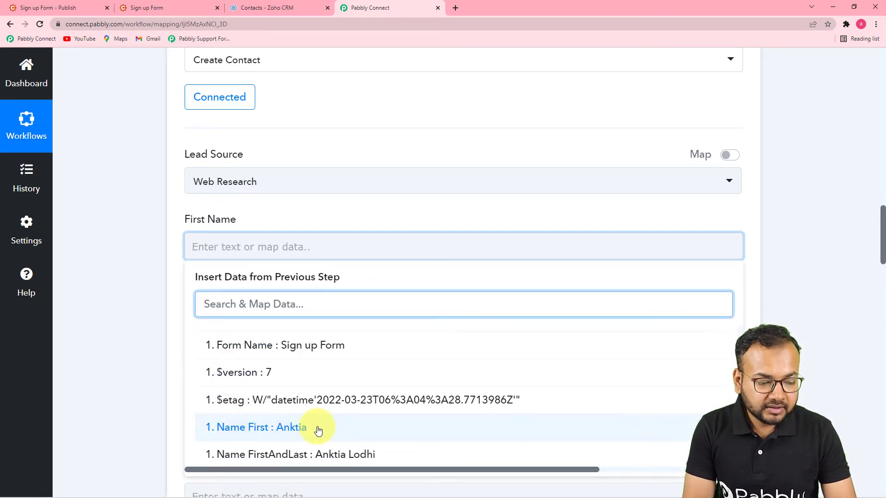
click(319, 430)
Step: Map Name Last into Last Name and the submitted email into Email
click(137, 323)
scroll(229, 282, down, 2)
click(317, 245)
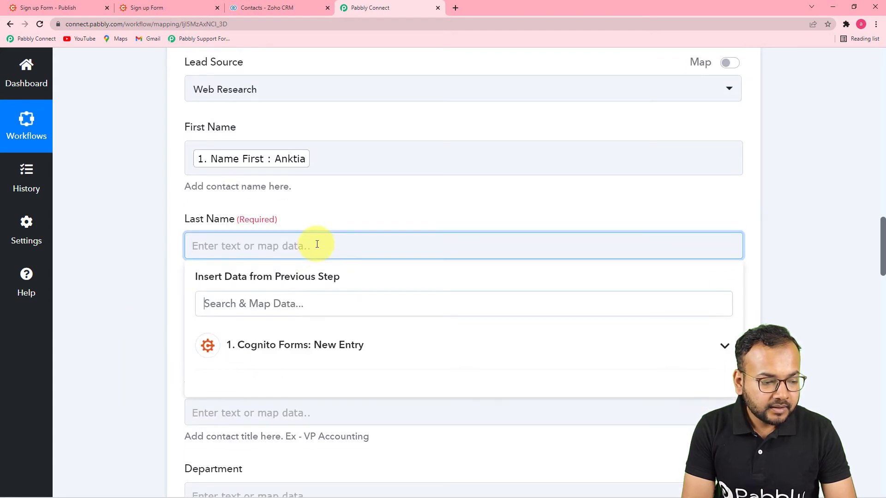
scroll(316, 244, down, 4)
click(332, 180)
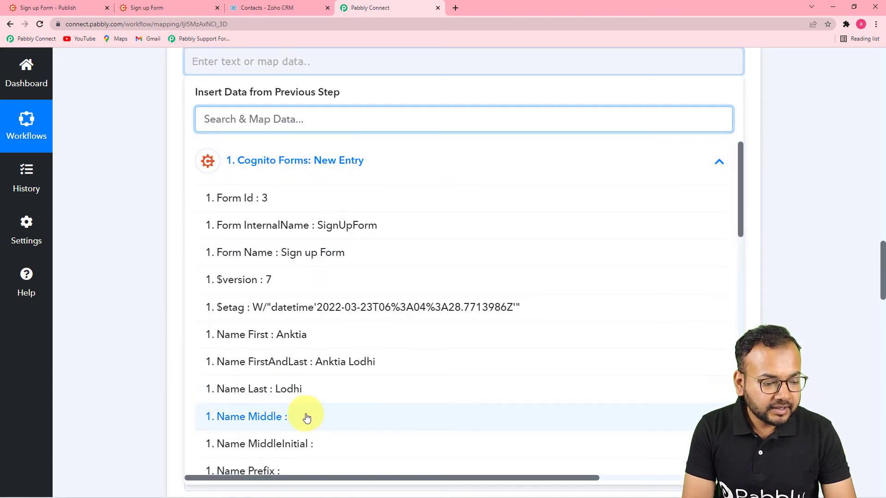
click(276, 389)
click(400, 154)
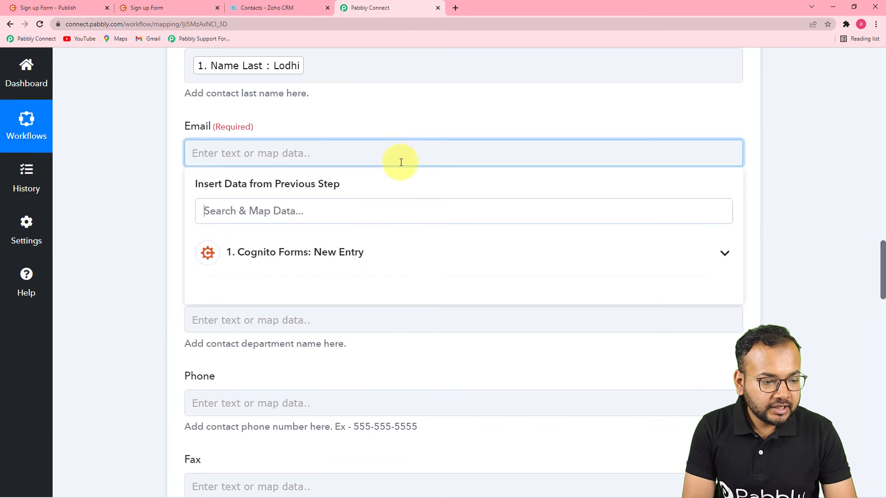
click(387, 256)
scroll(372, 383, down, 5)
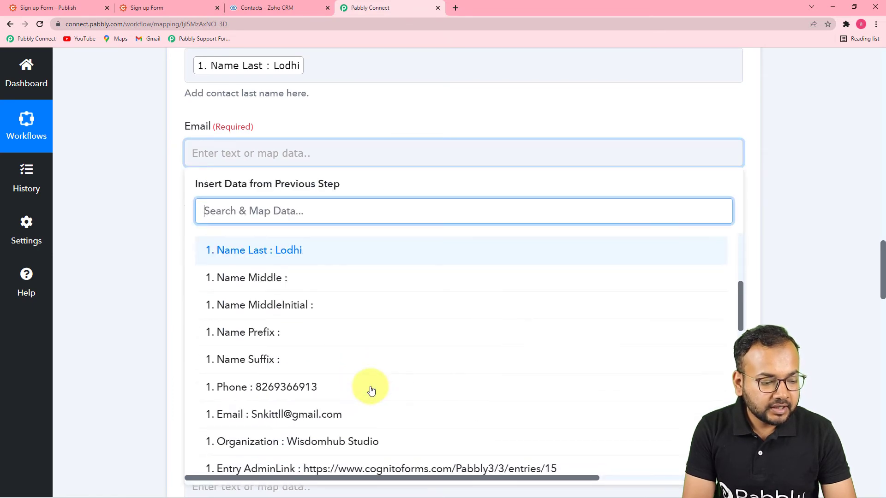
click(346, 413)
Step: Map the form's Phone value into the contact's Mobile field
click(126, 316)
scroll(148, 332, down, 2)
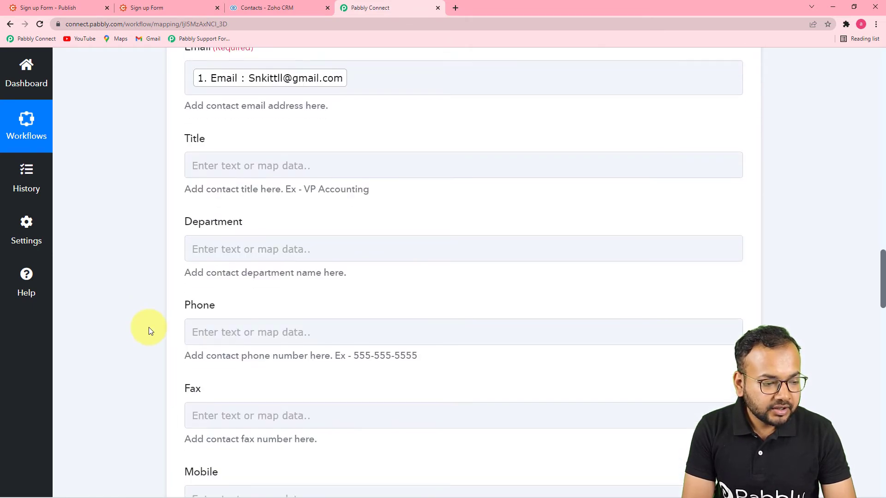
scroll(392, 236, down, 8)
scroll(393, 236, down, 11)
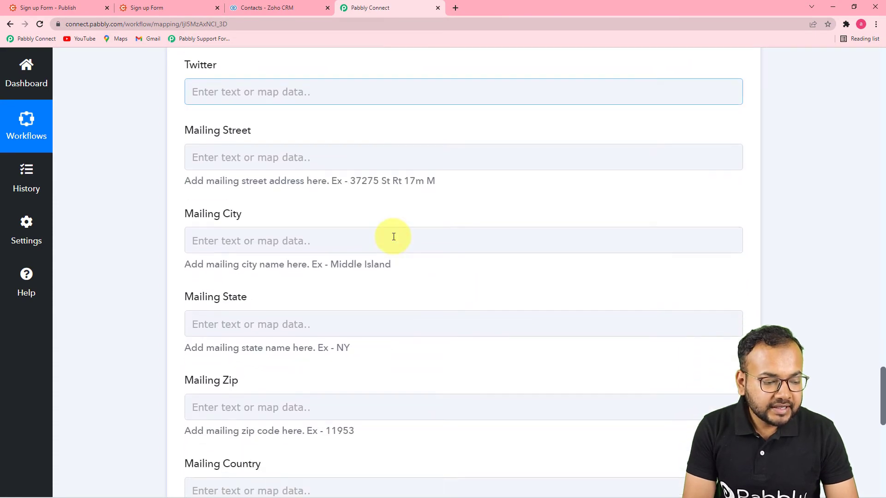
scroll(393, 237, down, 4)
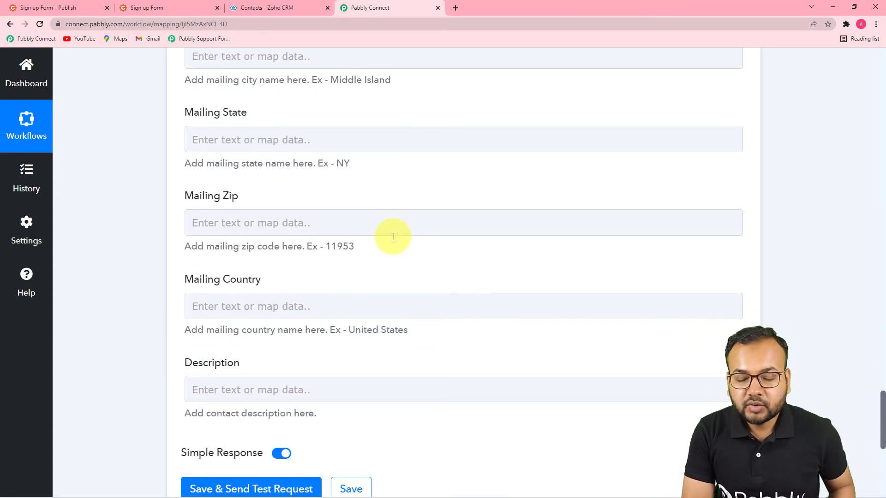
scroll(411, 249, up, 11)
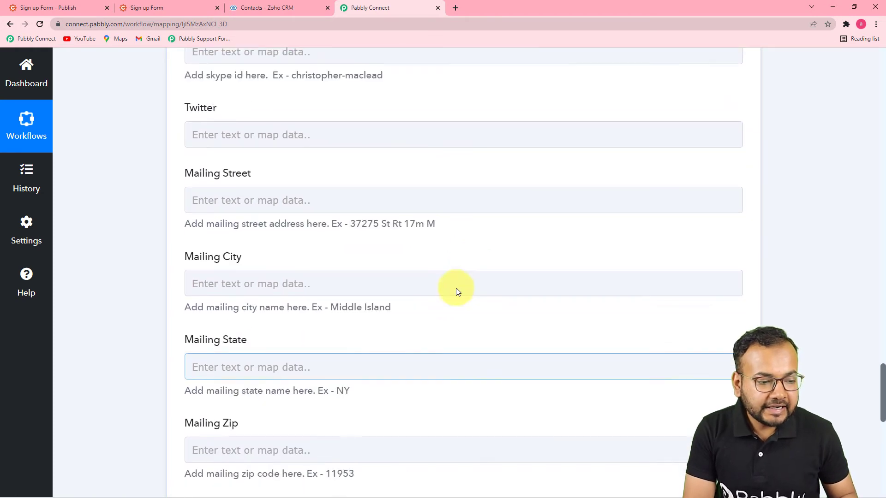
scroll(461, 285, up, 7)
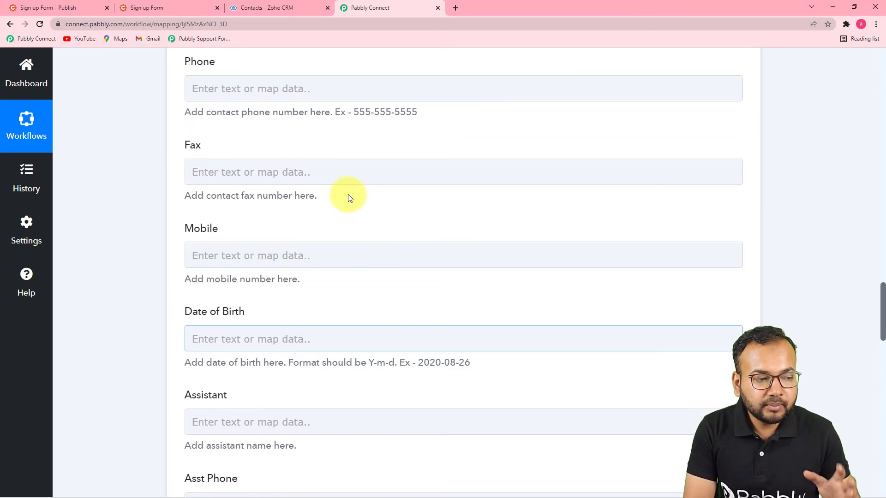
click(289, 254)
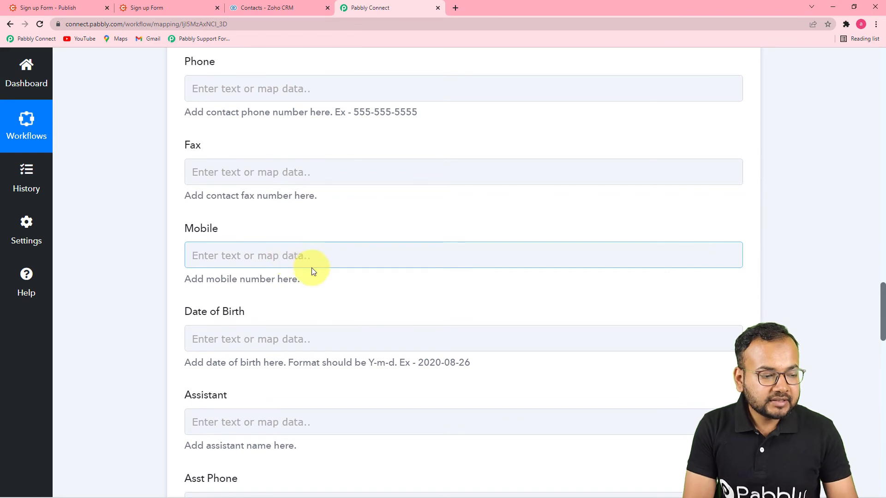
click(312, 259)
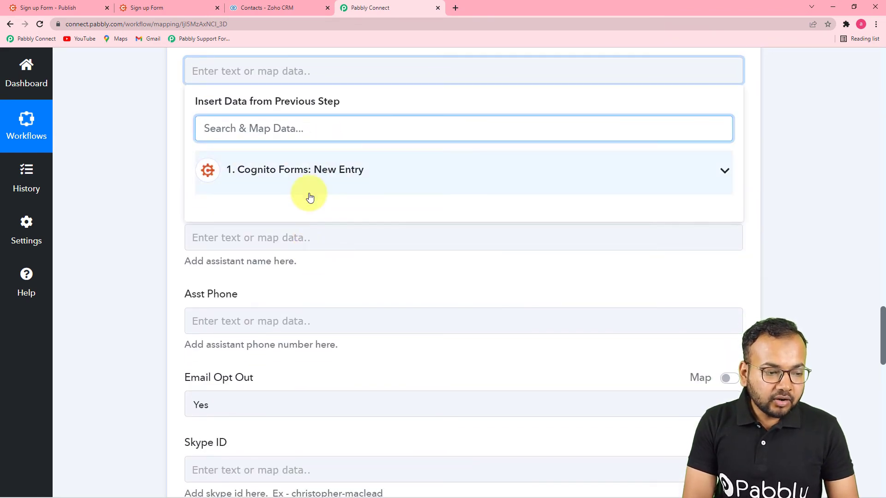
click(310, 193)
scroll(332, 390, down, 5)
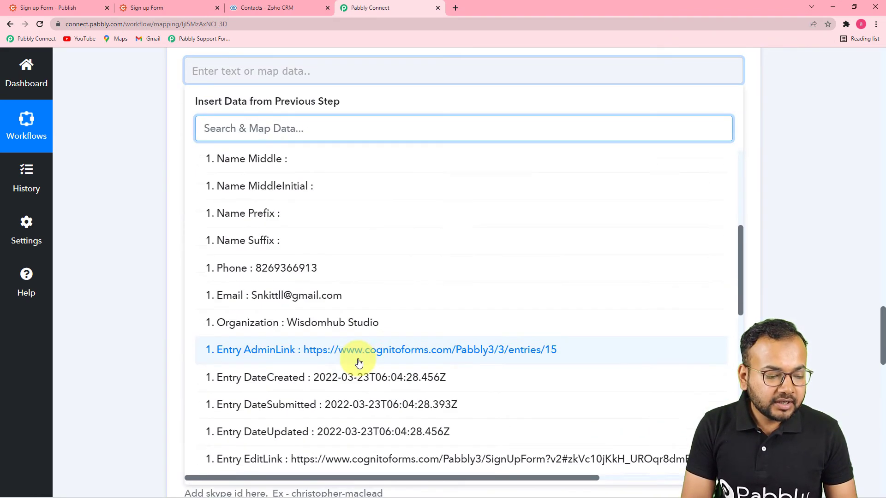
click(295, 260)
Step: Map the form's Organization value into the contact's Department field
click(127, 247)
scroll(127, 250, up, 4)
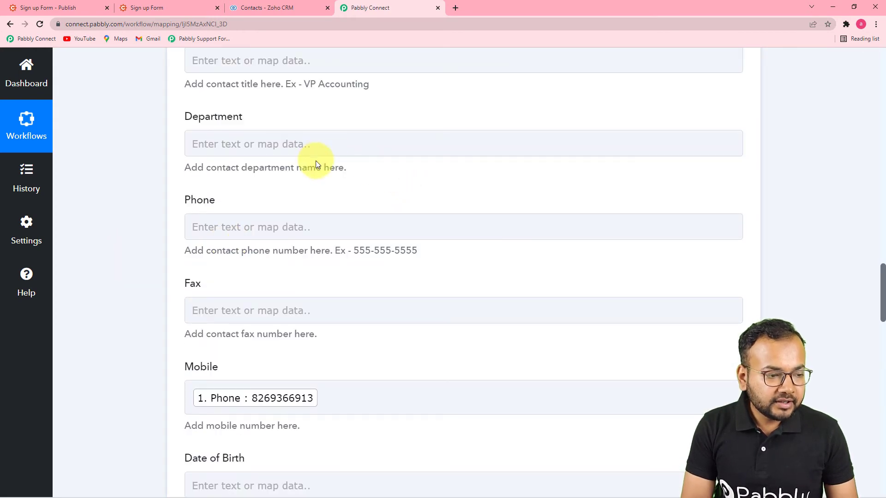
scroll(315, 161, up, 2)
click(353, 154)
scroll(437, 192, up, 1)
scroll(421, 198, down, 5)
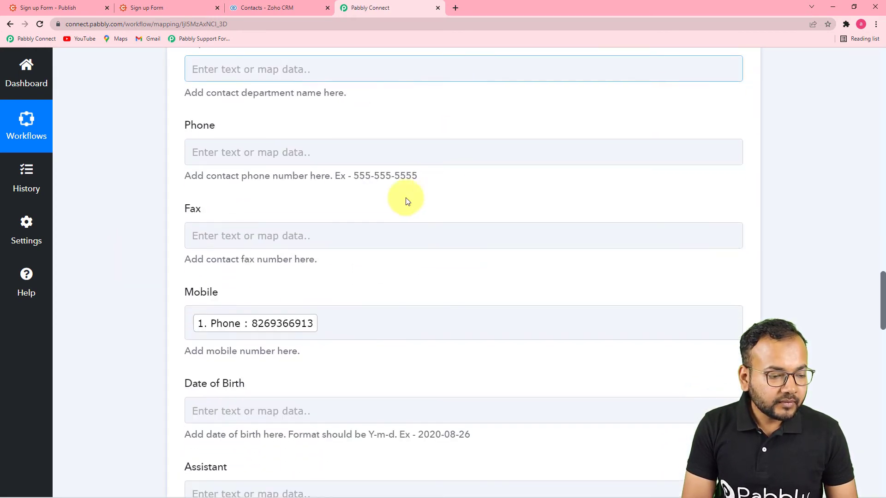
scroll(376, 234, up, 3)
click(370, 192)
scroll(356, 222, down, 1)
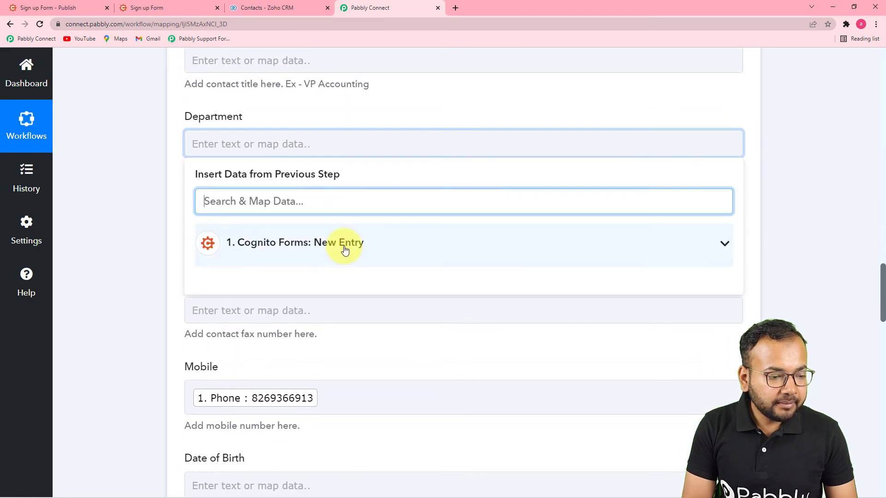
click(340, 244)
scroll(432, 416, down, 3)
scroll(416, 411, down, 3)
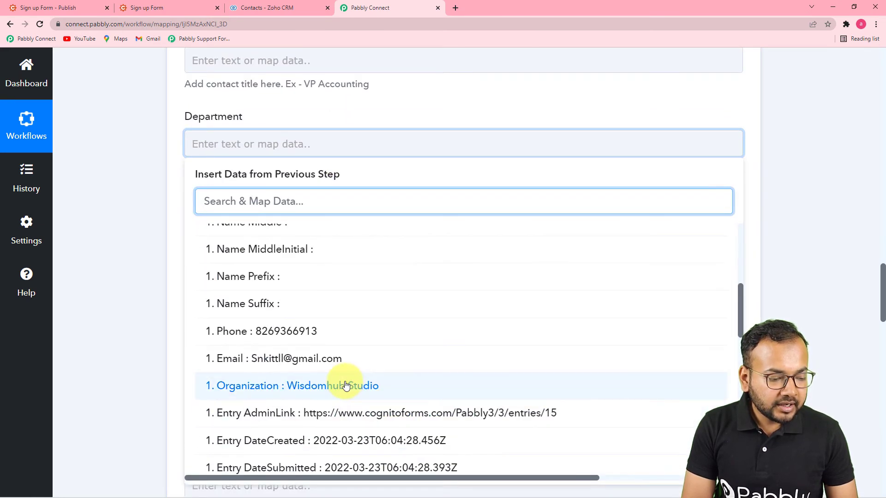
click(348, 383)
scroll(173, 310, down, 8)
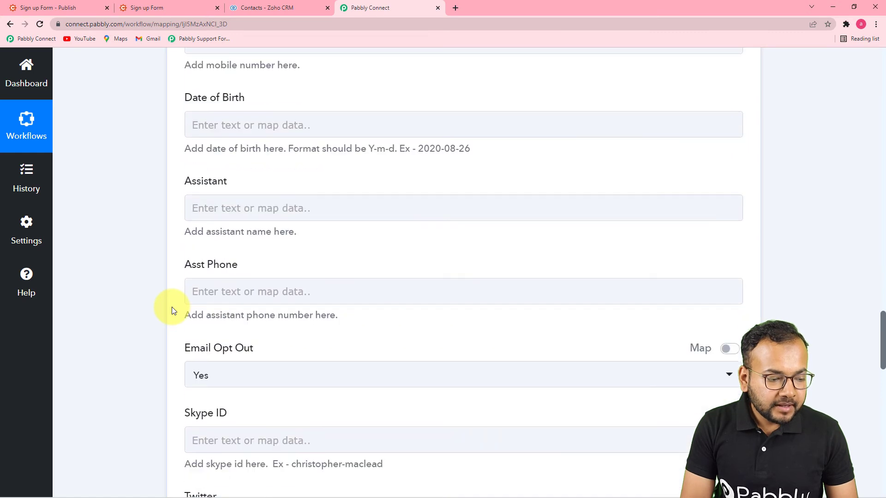
scroll(259, 293, down, 3)
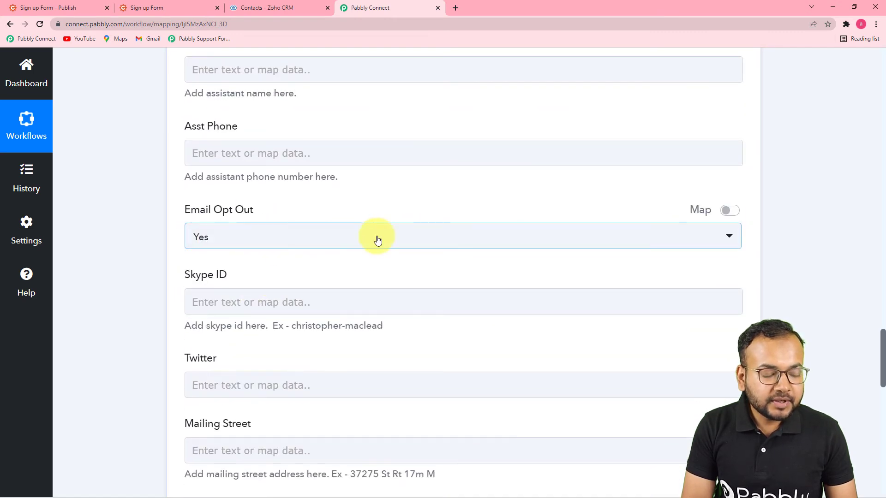
click(342, 243)
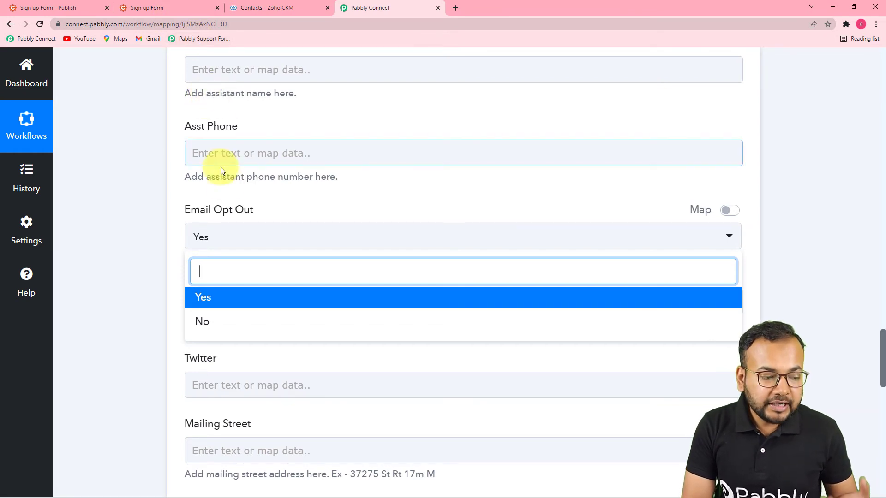
click(244, 296)
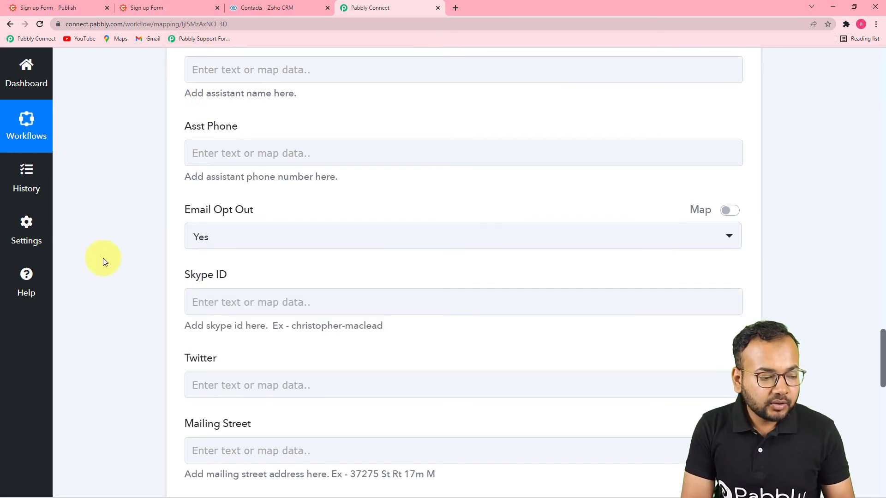
scroll(103, 258, down, 8)
scroll(104, 258, down, 5)
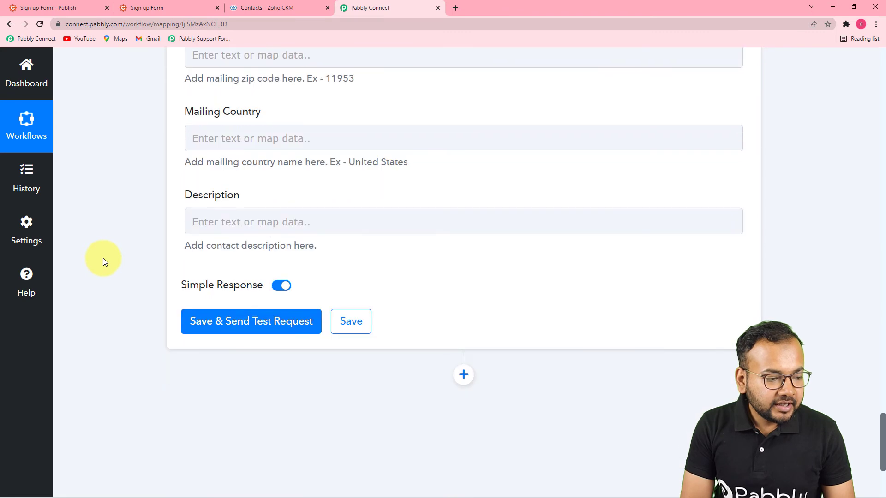
click(505, 225)
scroll(340, 144, up, 4)
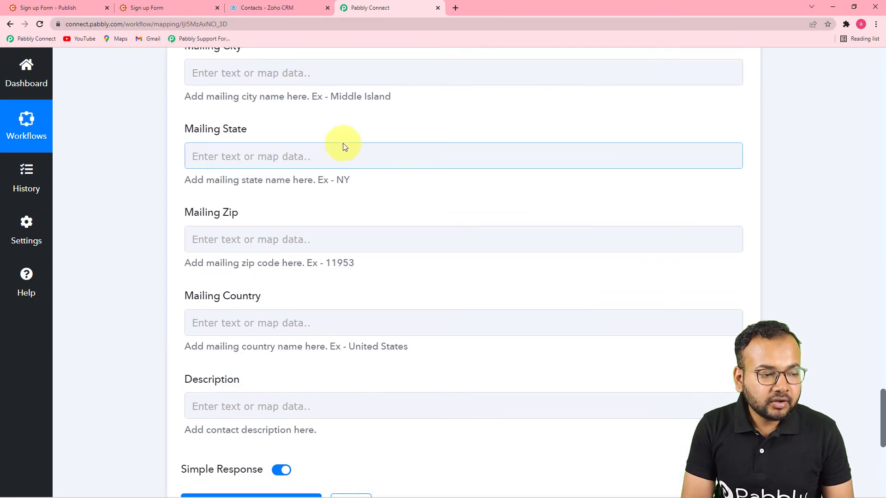
scroll(464, 277, down, 2)
scroll(443, 271, down, 2)
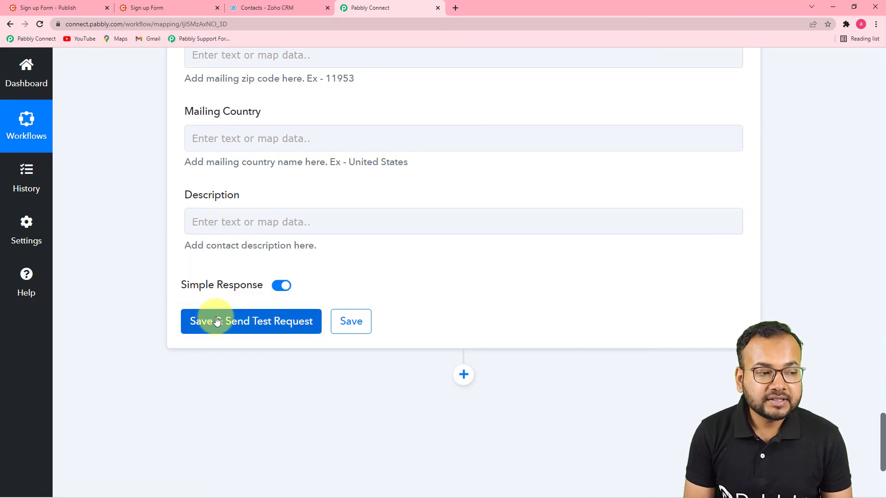
Step: Check the Zoho contacts list, then send the Create Contact test request, getting SUCCESS 'record added'
click(256, 8)
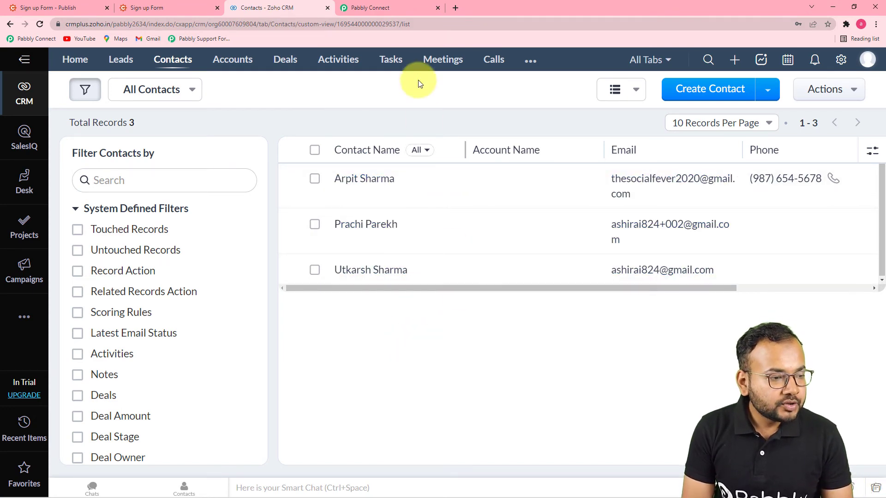
click(372, 16)
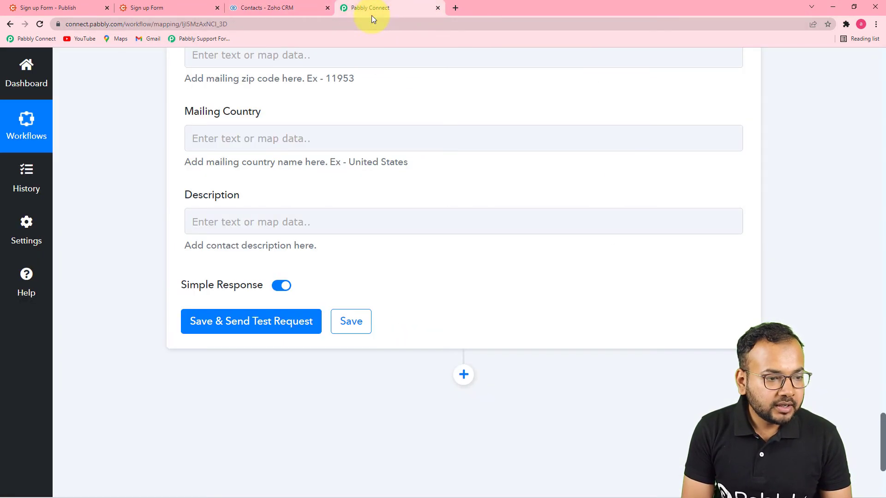
click(243, 322)
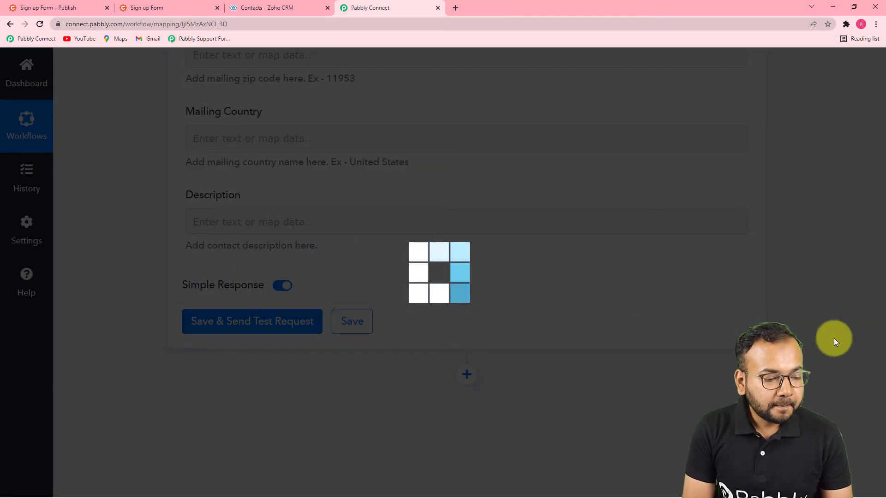
scroll(835, 339, down, 3)
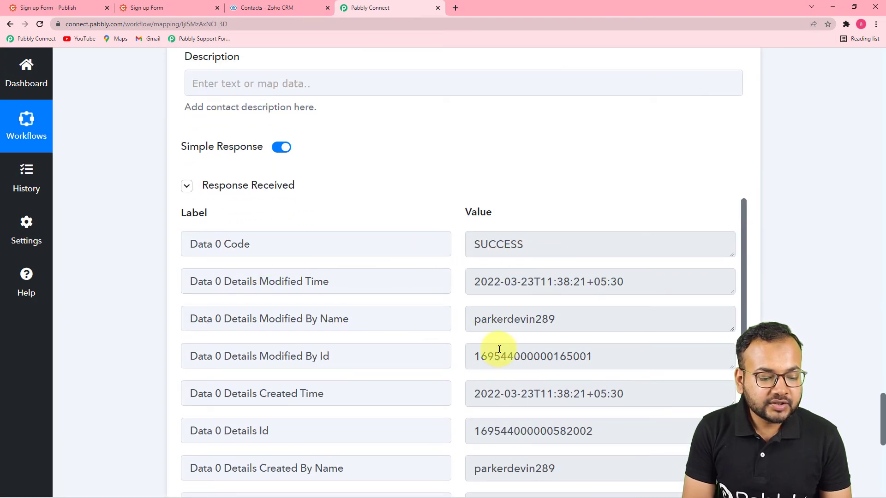
scroll(494, 350, down, 1)
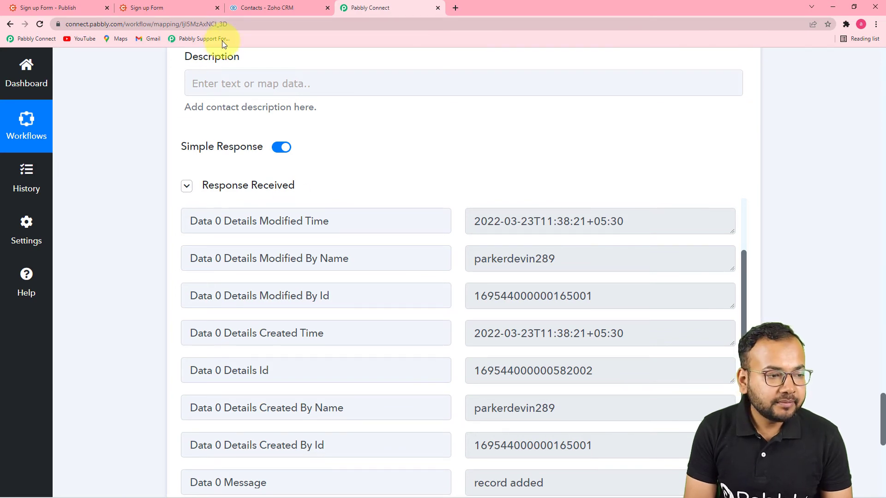
click(260, 8)
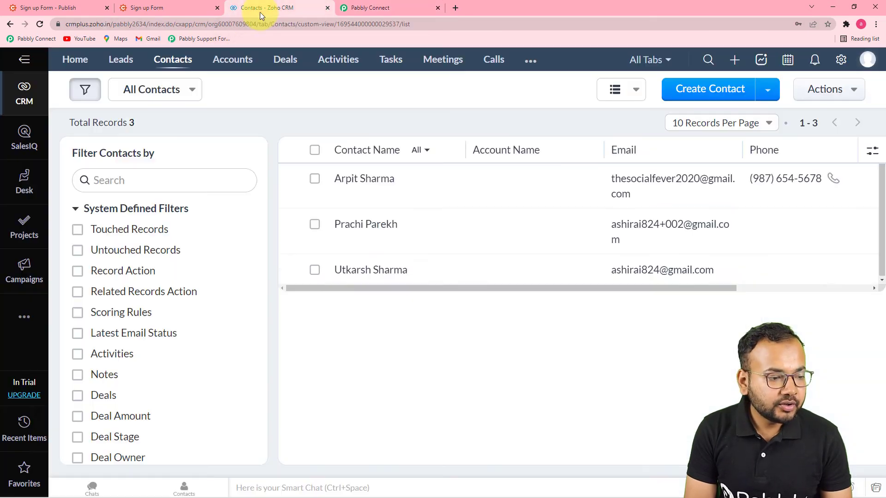
Step: Reload the Zoho CRM contacts list to confirm the test contact appears among 4 records
click(40, 24)
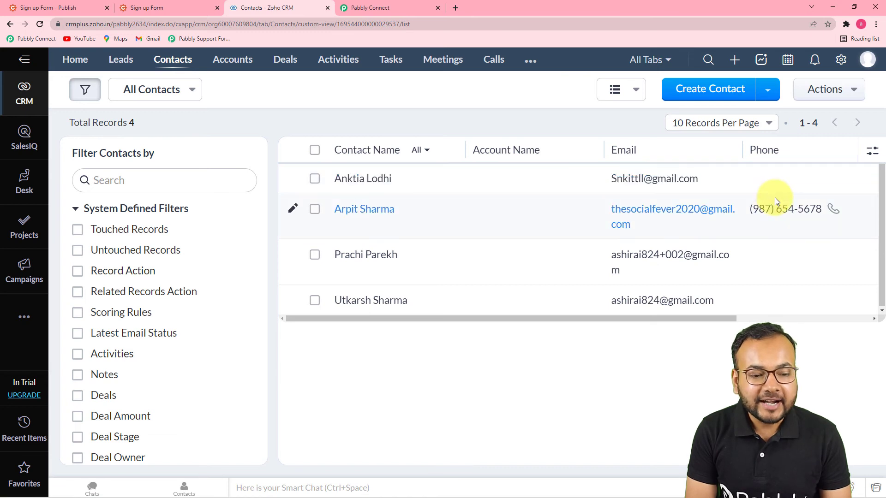
drag(644, 317, 505, 358)
Step: Scroll through the workflow's Cognito Forms trigger and Zoho CRM contact mapping to review them
click(422, 5)
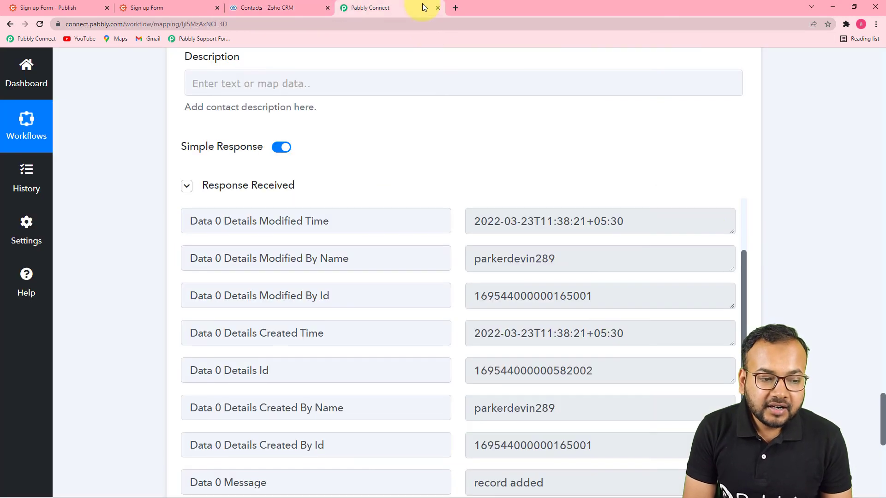
scroll(868, 228, up, 15)
drag(884, 351, 870, 91)
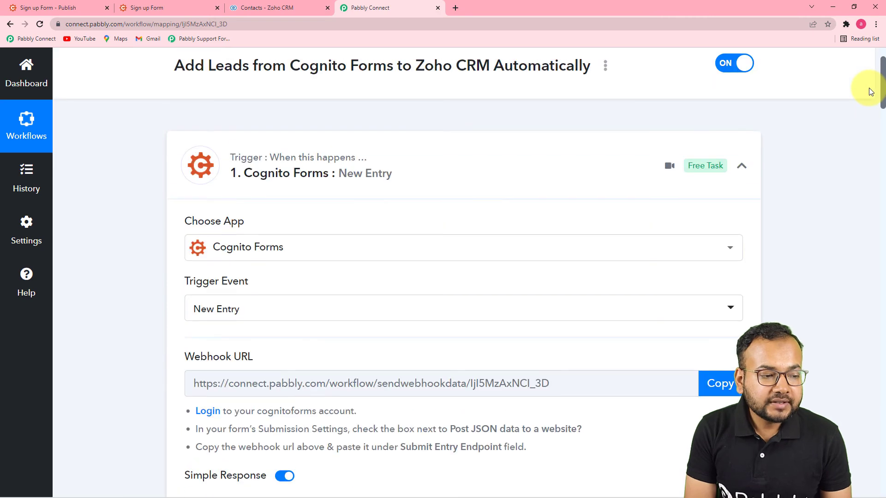
scroll(871, 93, down, 1)
scroll(876, 106, down, 1)
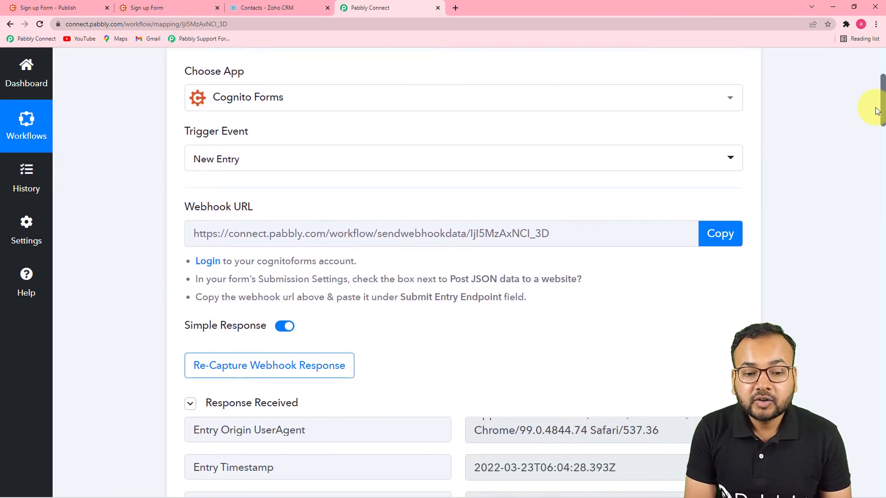
scroll(876, 113, down, 2)
drag(879, 120, 881, 147)
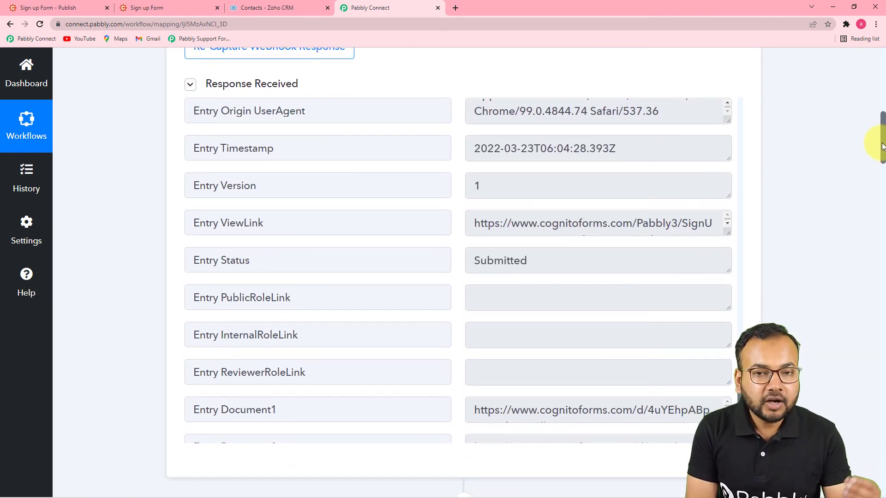
drag(882, 146, 883, 344)
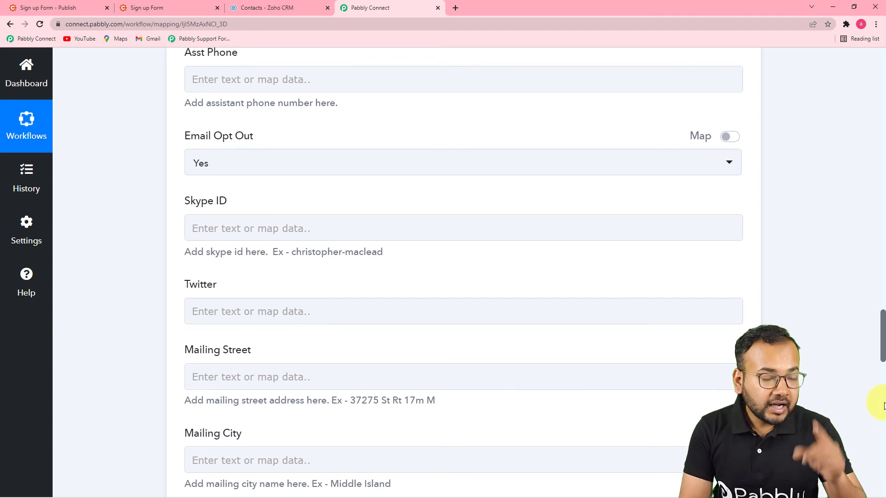
click(160, 9)
Step: Reload the sign-up form and fill in the contact's first name, last name and phone
click(185, 24)
key(Return)
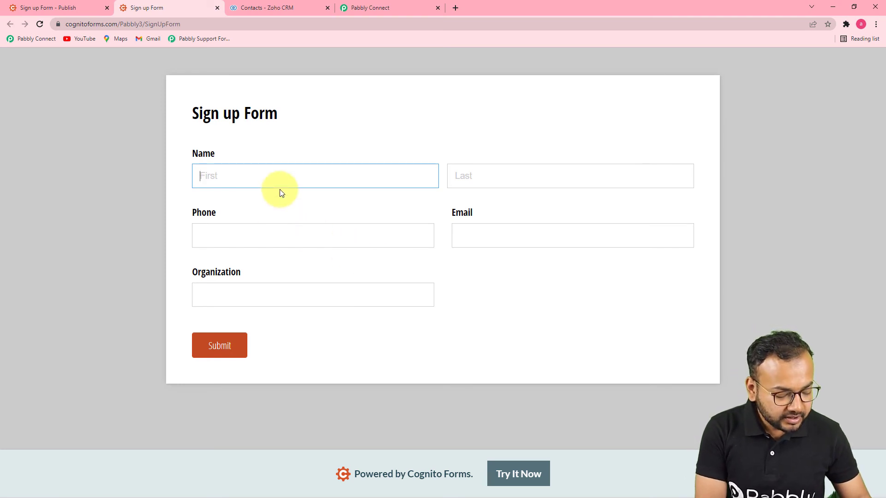
text(Geor)
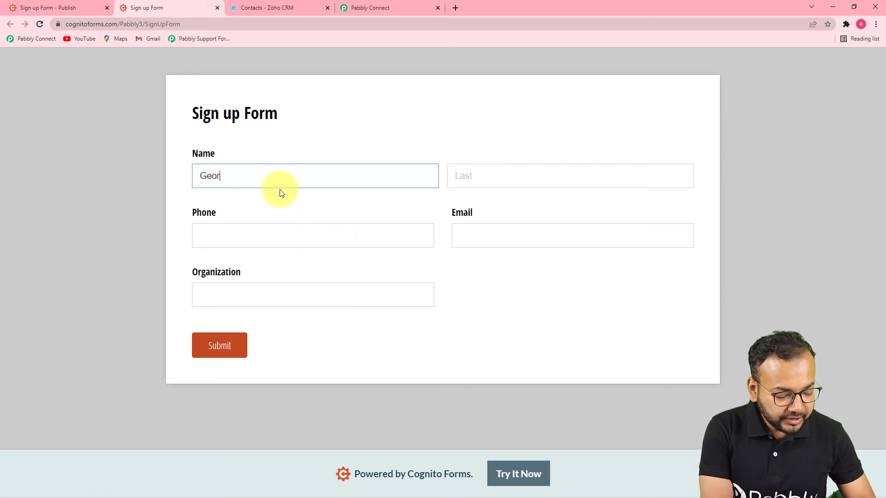
text(ge)
click(474, 183)
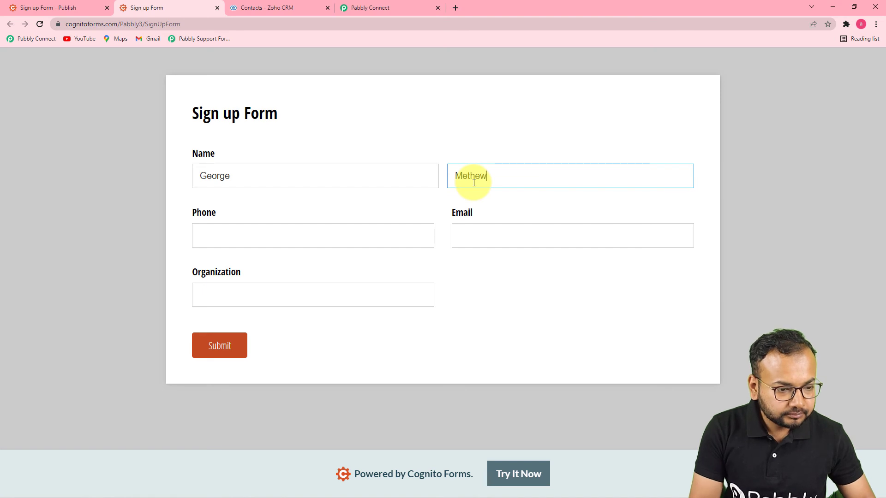
click(379, 231)
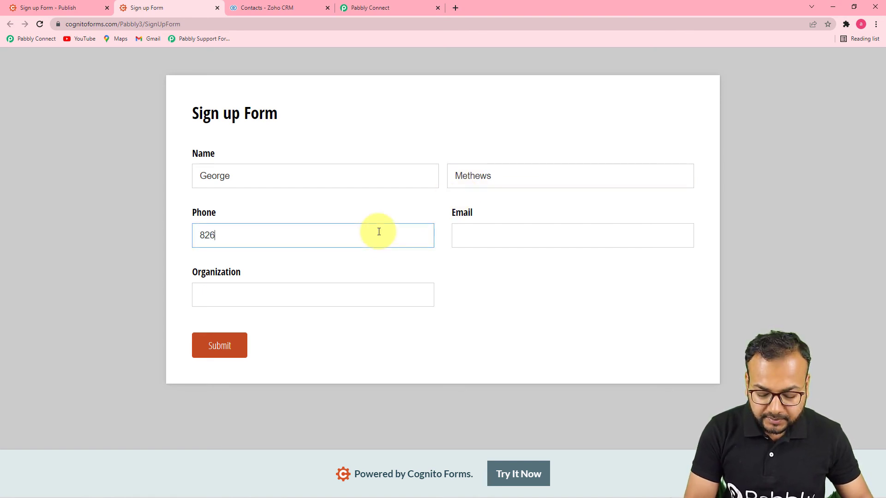
click(504, 237)
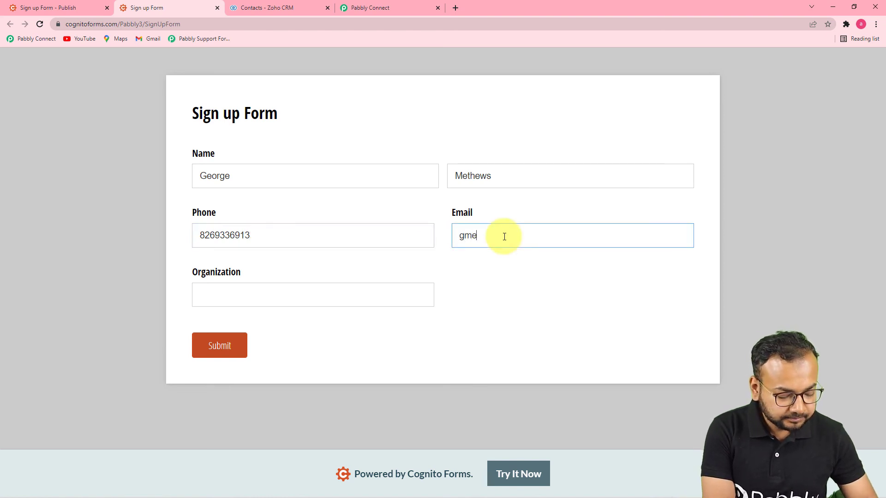
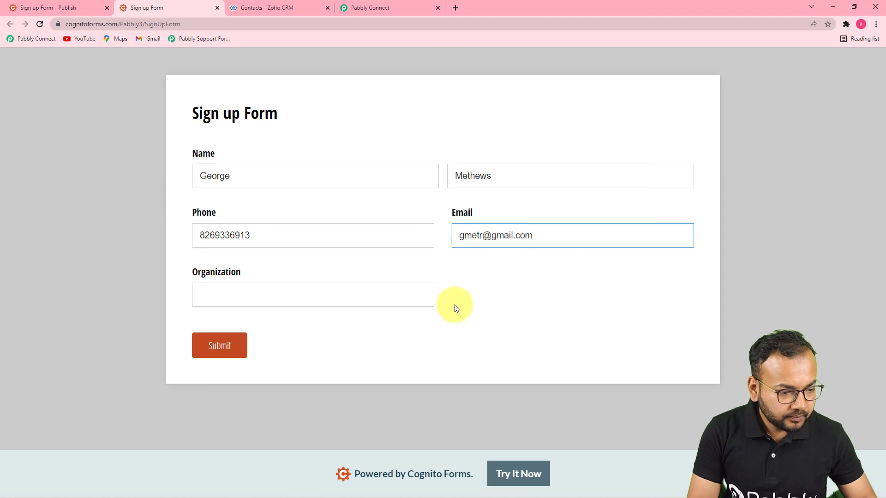
Step: Enter the contact's email address and organization MB, then submit the entry
click(391, 302)
text(MB)
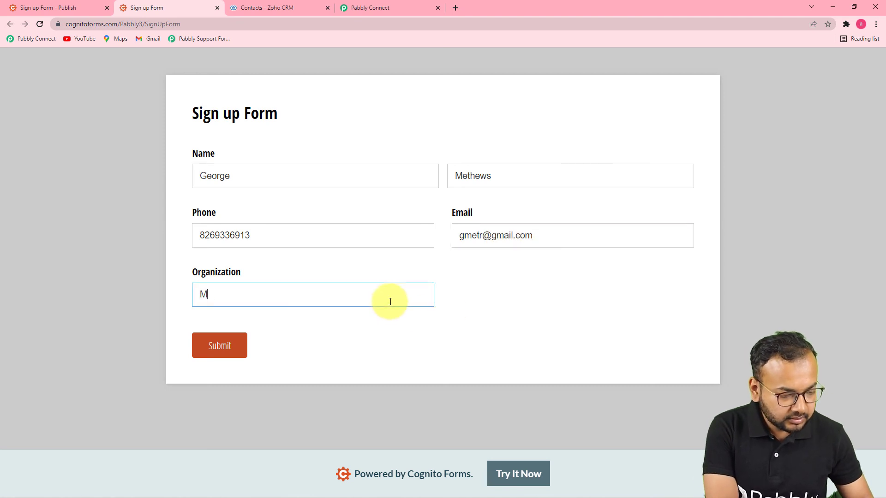
click(221, 351)
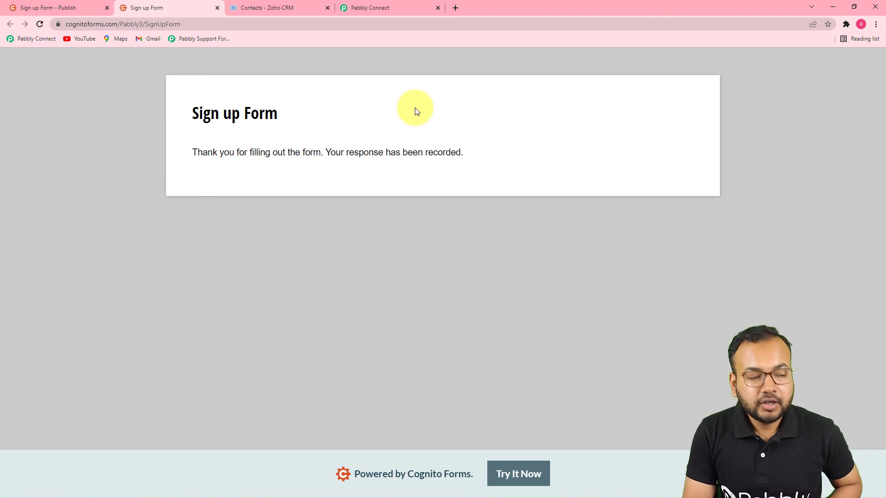
Step: Reload the Zoho CRM contacts to confirm the second sign-up arrived as the fifth record
click(272, 7)
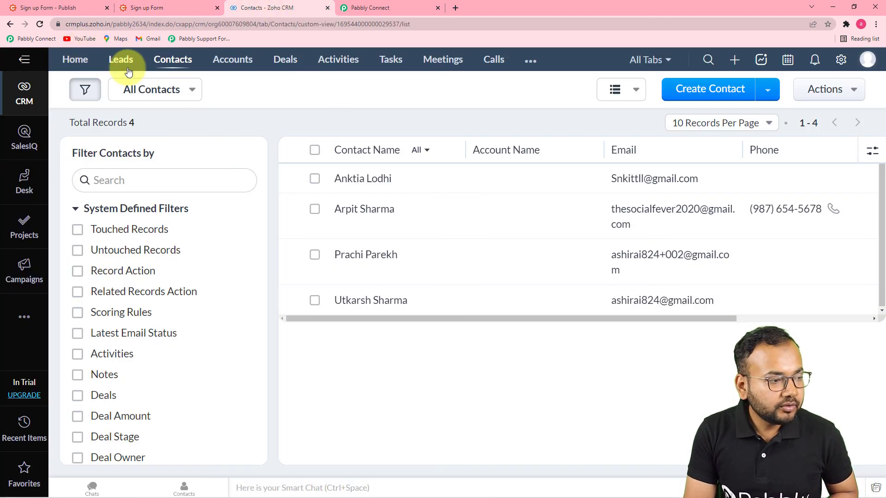
click(41, 27)
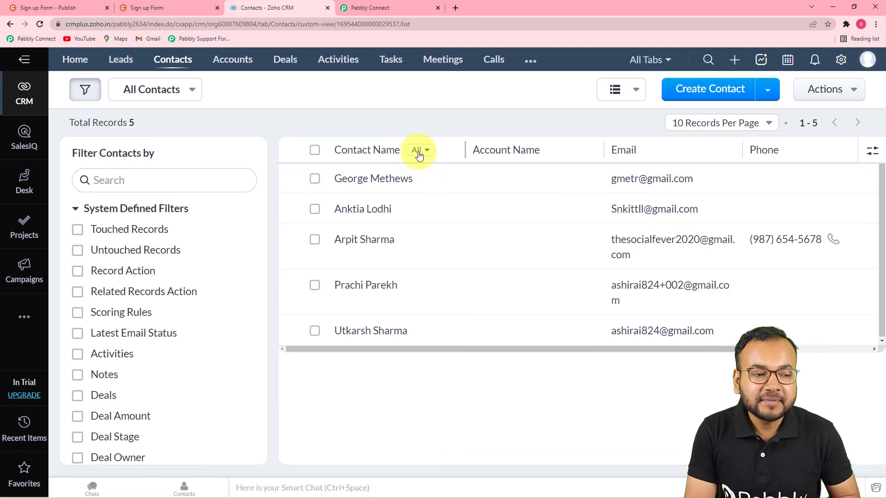
click(389, 6)
scroll(497, 287, up, 8)
click(498, 289)
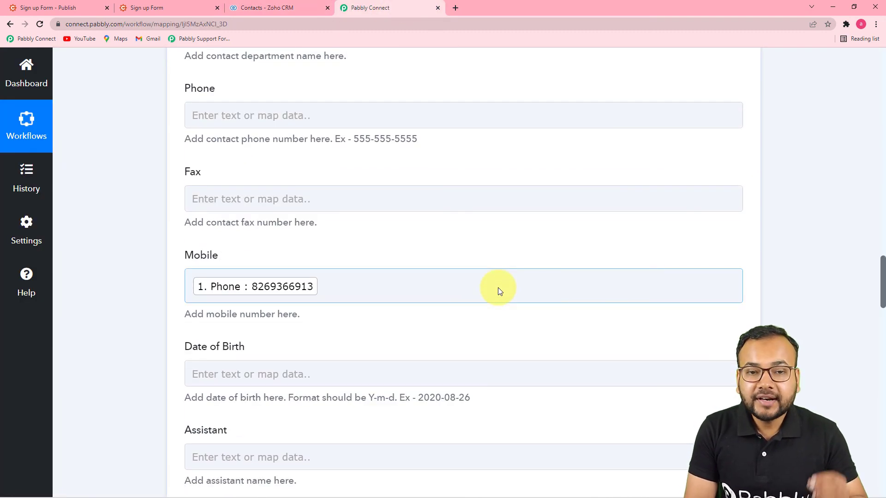